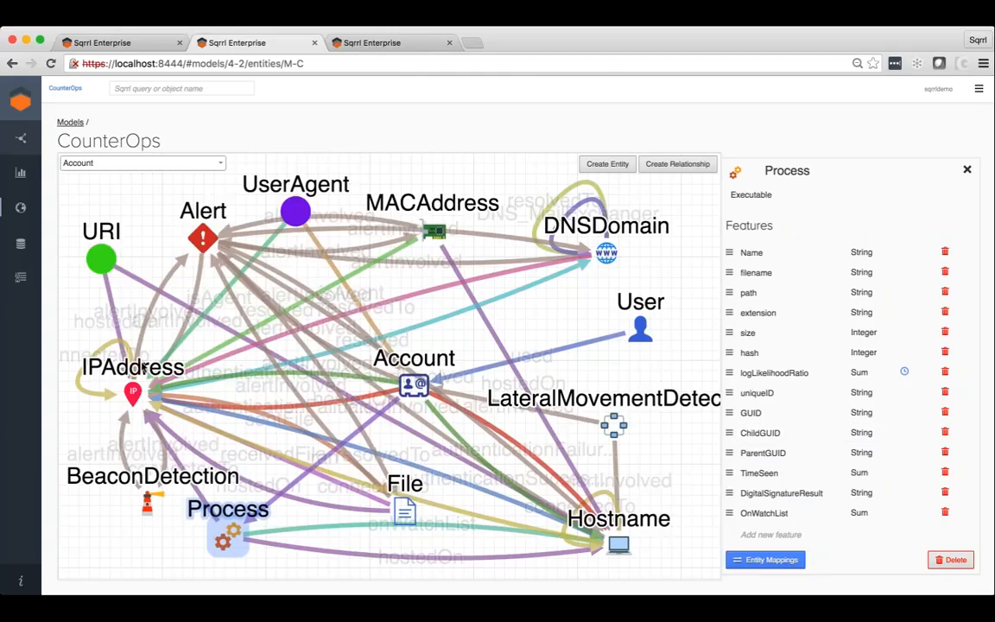
# View the features of the IPAddress entity in the CounterOps model.
pyautogui.click(131, 396)
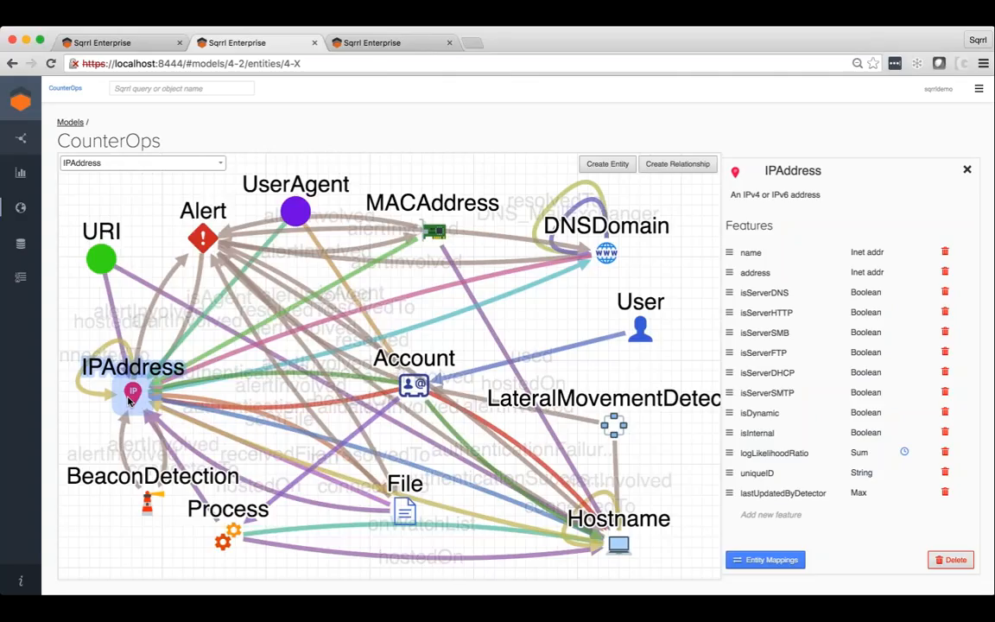
# Open the LATMOV-564 detection from the dashboard in the first browser tab and explore its context graph.
pyautogui.click(138, 42)
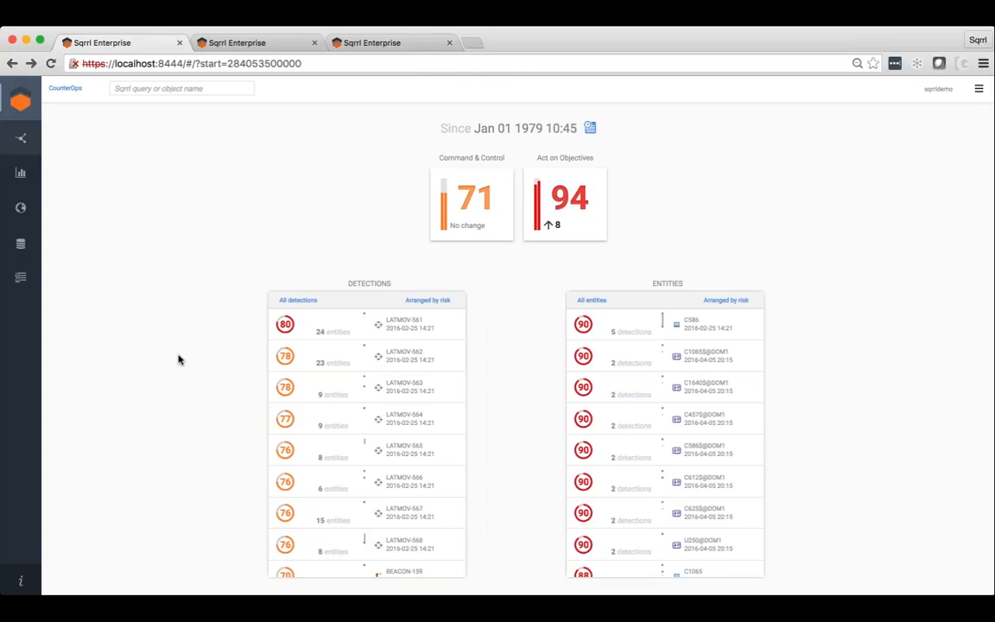
pyautogui.click(429, 423)
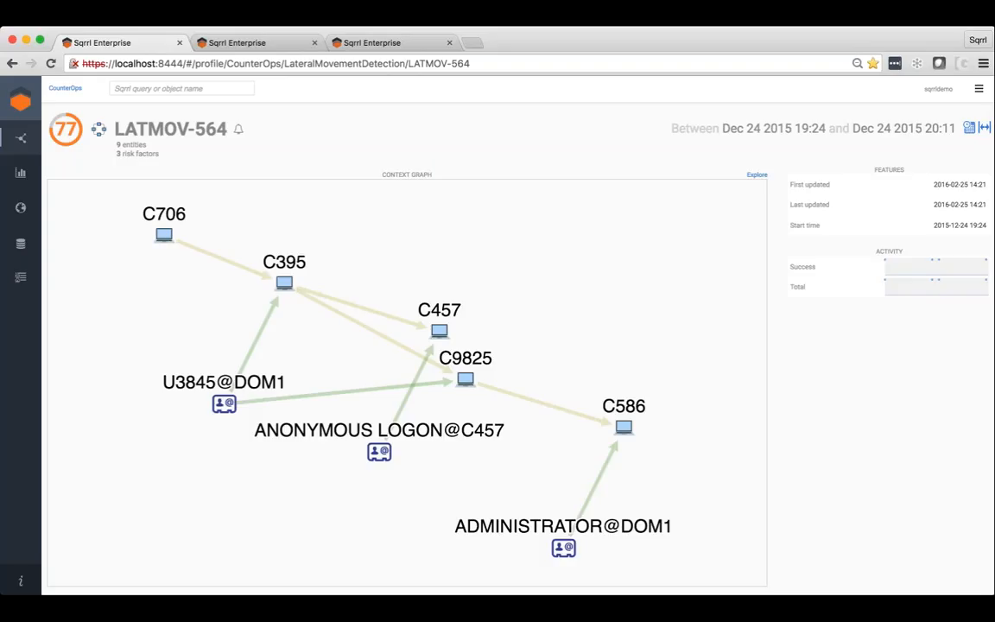
pyautogui.moveTo(79, 130)
pyautogui.click(756, 174)
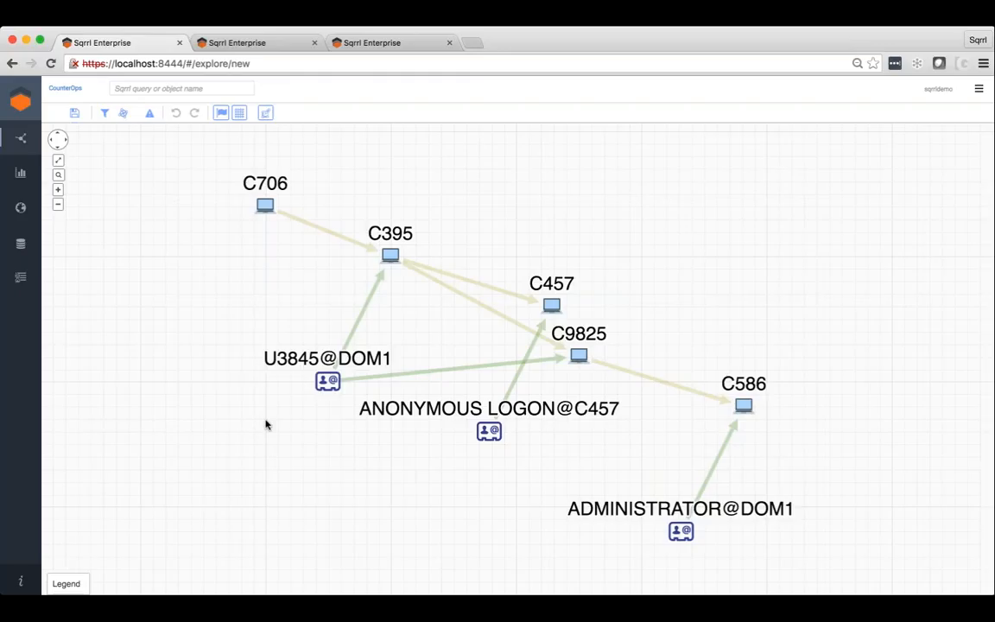
# Select all Hostname entities in the graph and expand them by the Hostname resolvedTo IPAddress relationship.
pyautogui.rightClick(616, 216)
pyautogui.moveTo(682, 221)
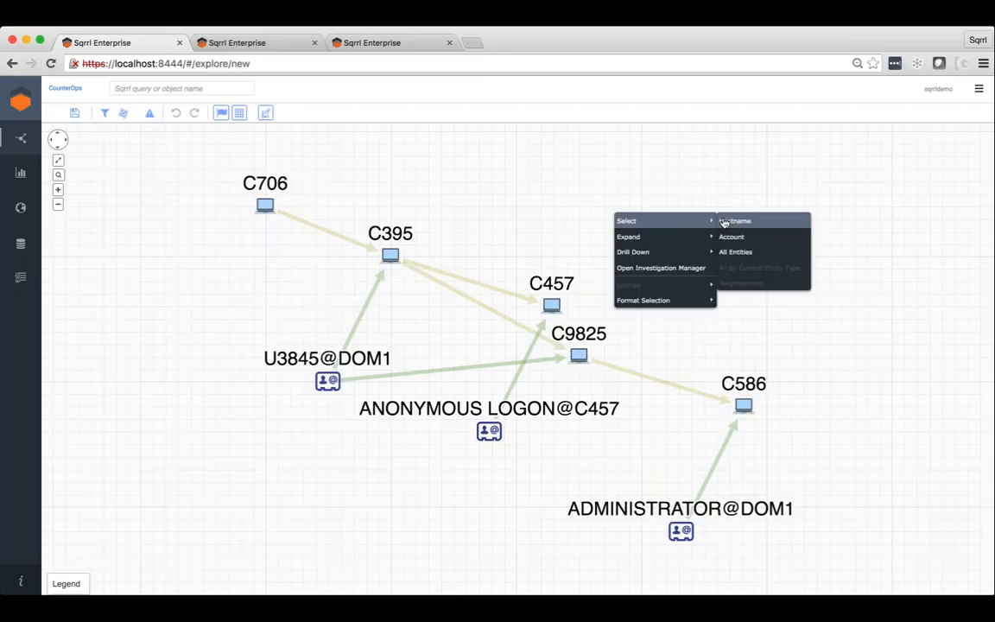
pyautogui.click(724, 222)
pyautogui.rightClick(669, 271)
pyautogui.moveTo(680, 295)
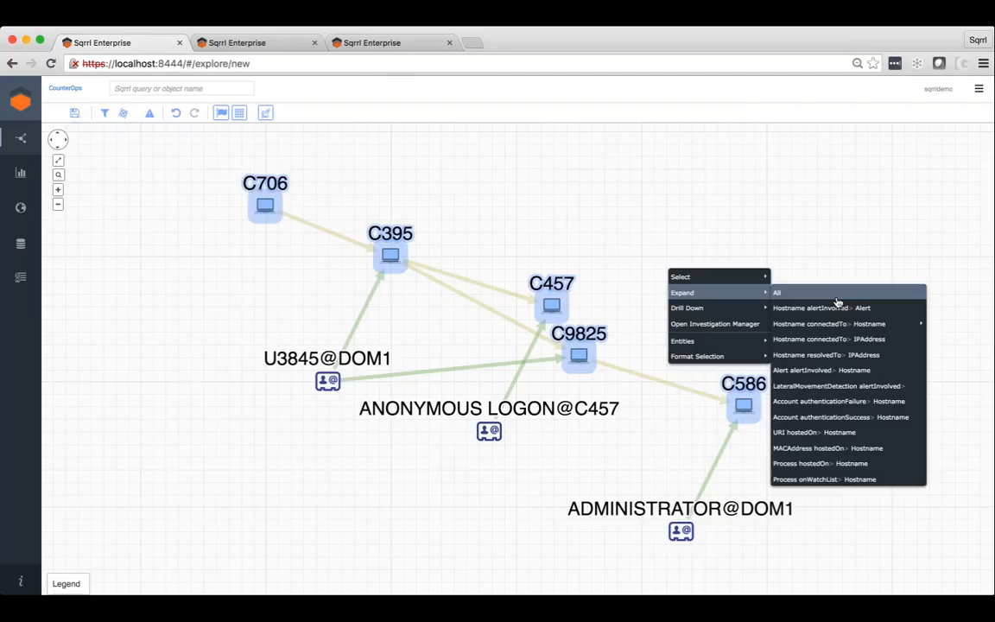
pyautogui.click(831, 355)
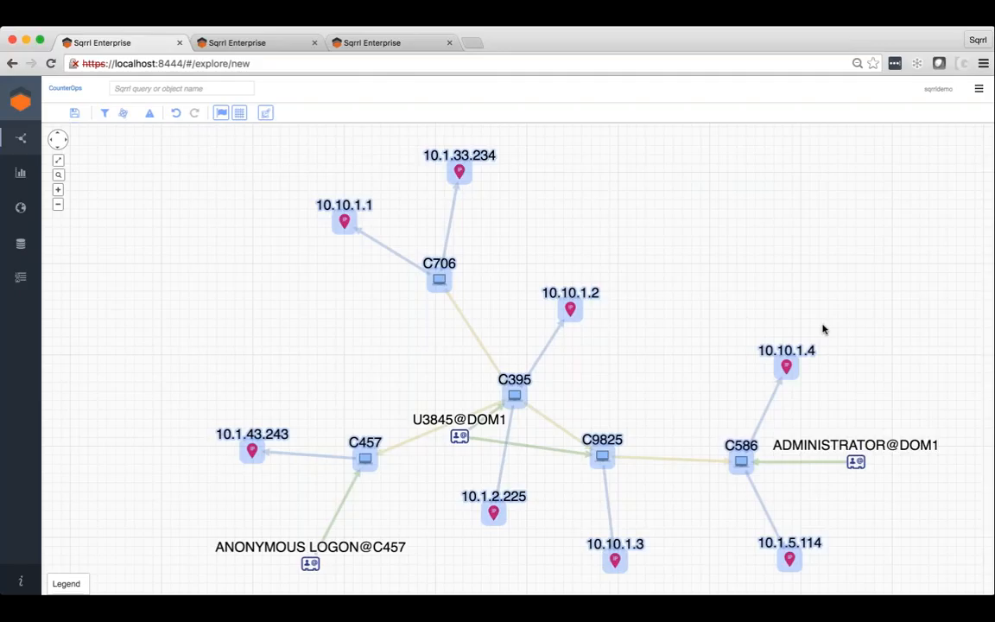
# Clear the selection, select all IPAddress entities and expand them by the IPAddress alertInvolved BeaconDetection relationship.
pyautogui.click(707, 304)
pyautogui.rightClick(706, 304)
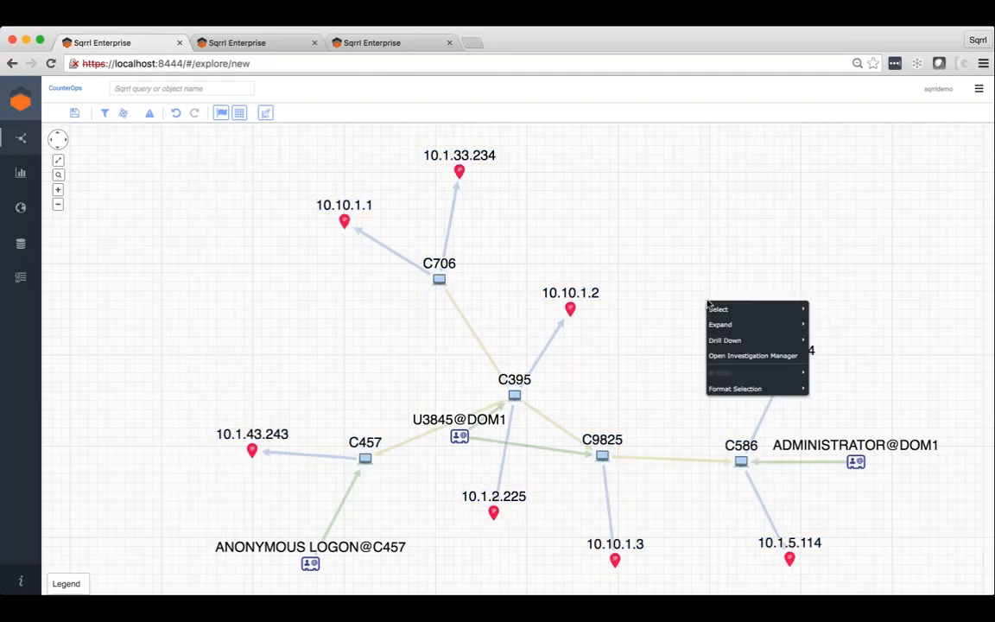
pyautogui.moveTo(807, 310)
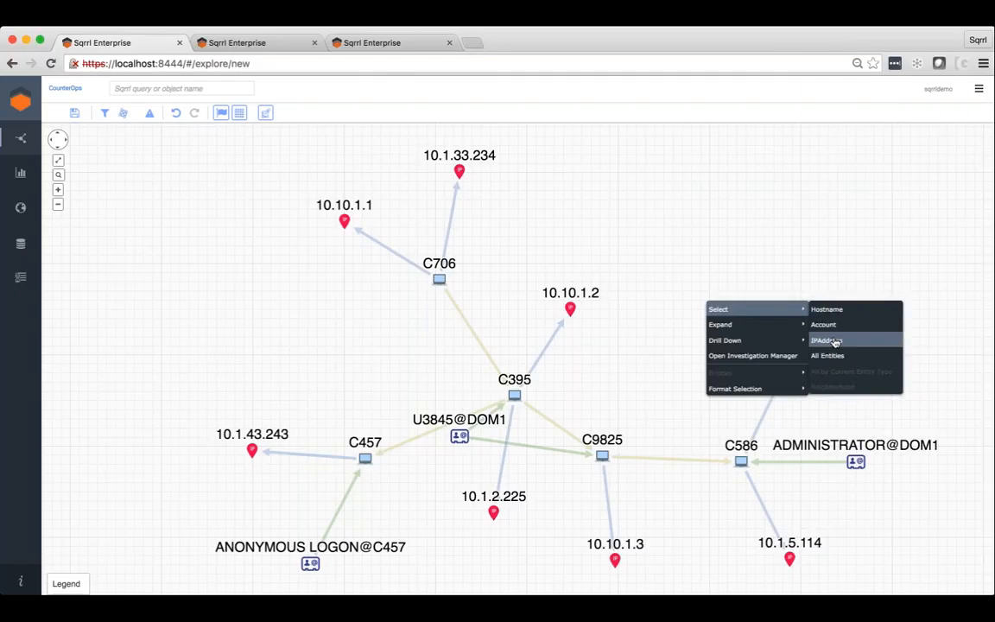
pyautogui.click(829, 339)
pyautogui.rightClick(652, 283)
pyautogui.moveTo(677, 302)
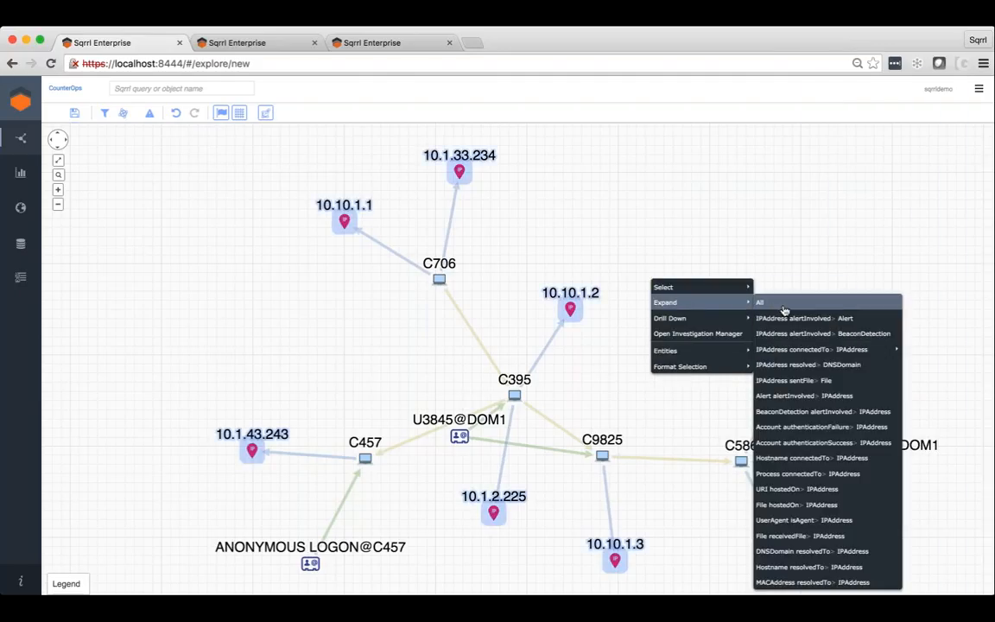
pyautogui.click(821, 335)
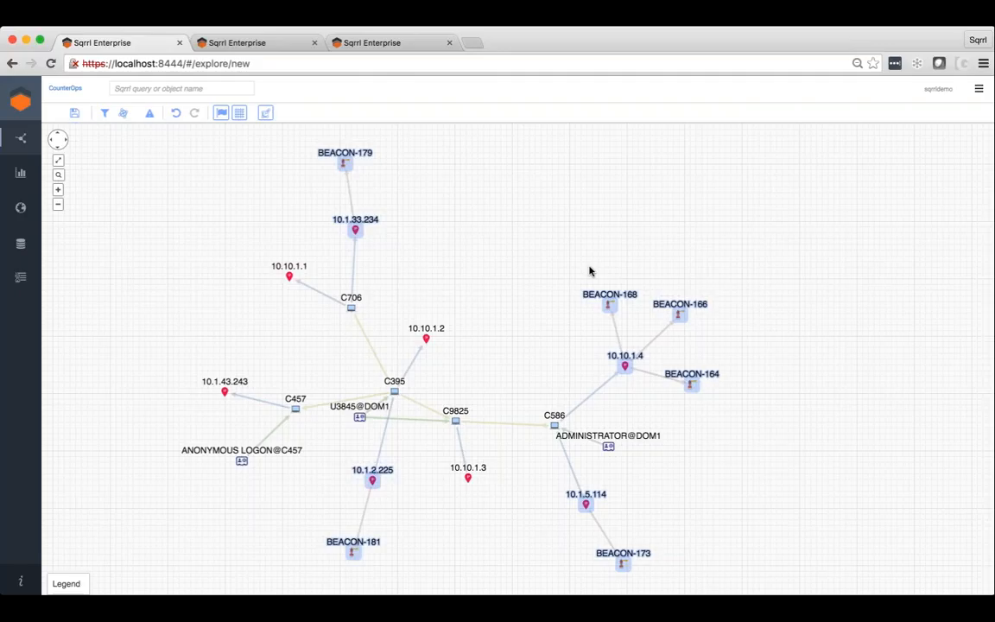
# Clear the selection, select all BeaconDetection entities and expand them by the BeaconDetection alertInvolved IPAddress relationship.
pyautogui.click(469, 272)
pyautogui.rightClick(466, 271)
pyautogui.moveTo(473, 276)
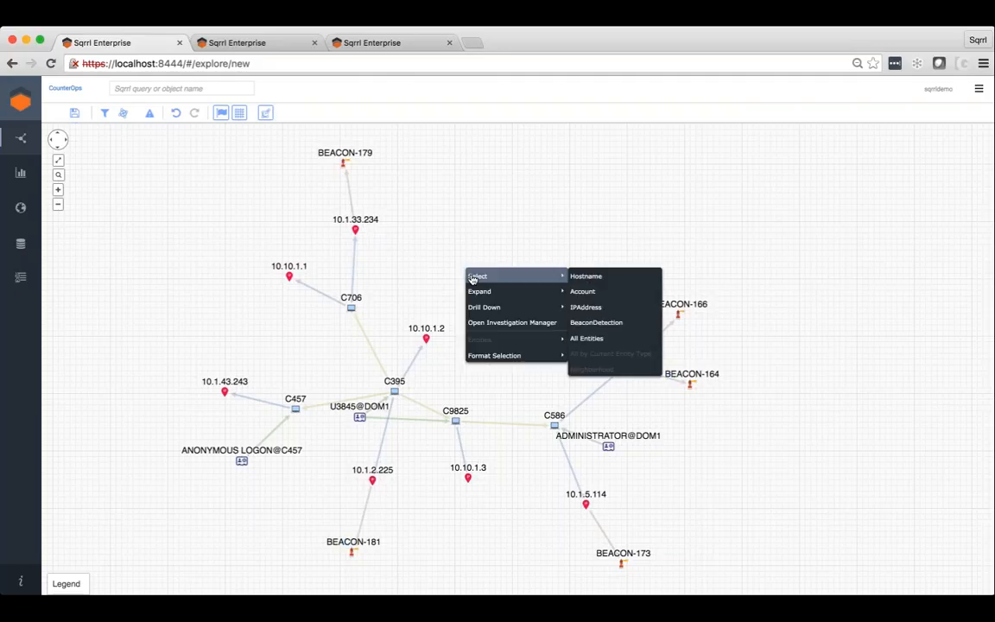
pyautogui.click(587, 321)
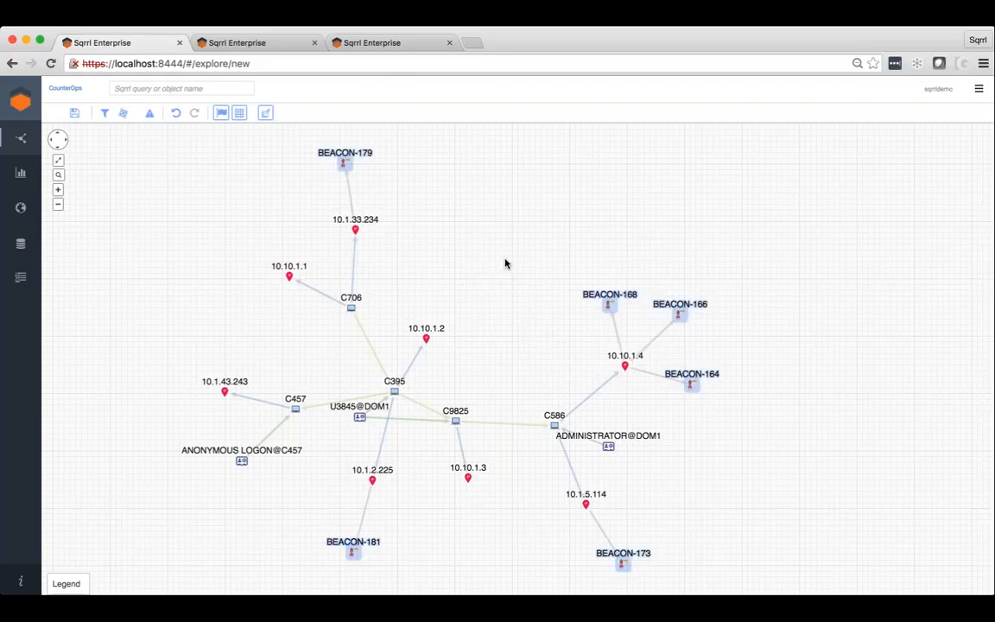
pyautogui.rightClick(506, 261)
pyautogui.moveTo(587, 285)
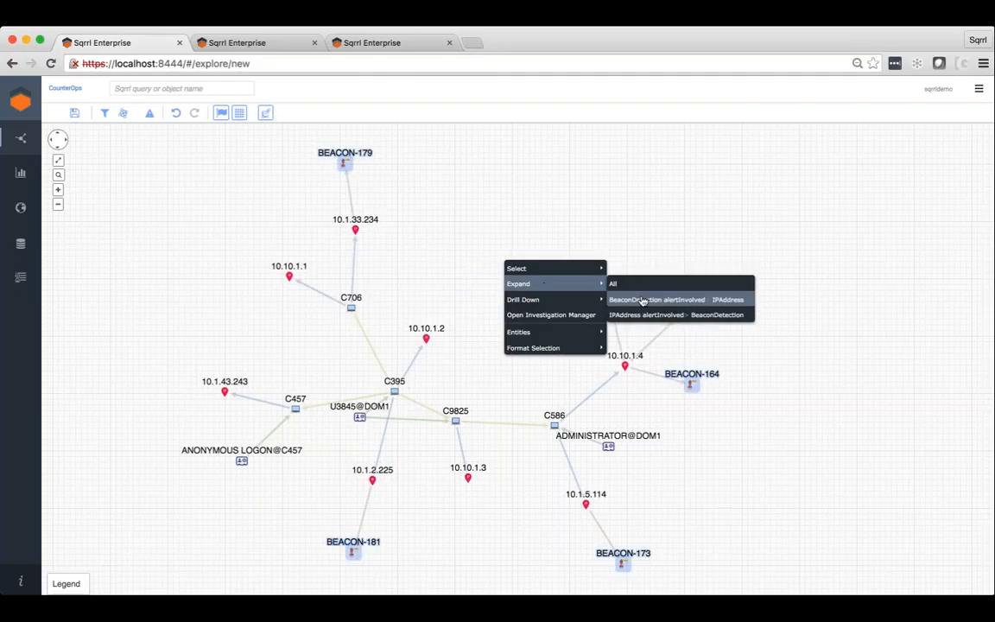
pyautogui.click(652, 299)
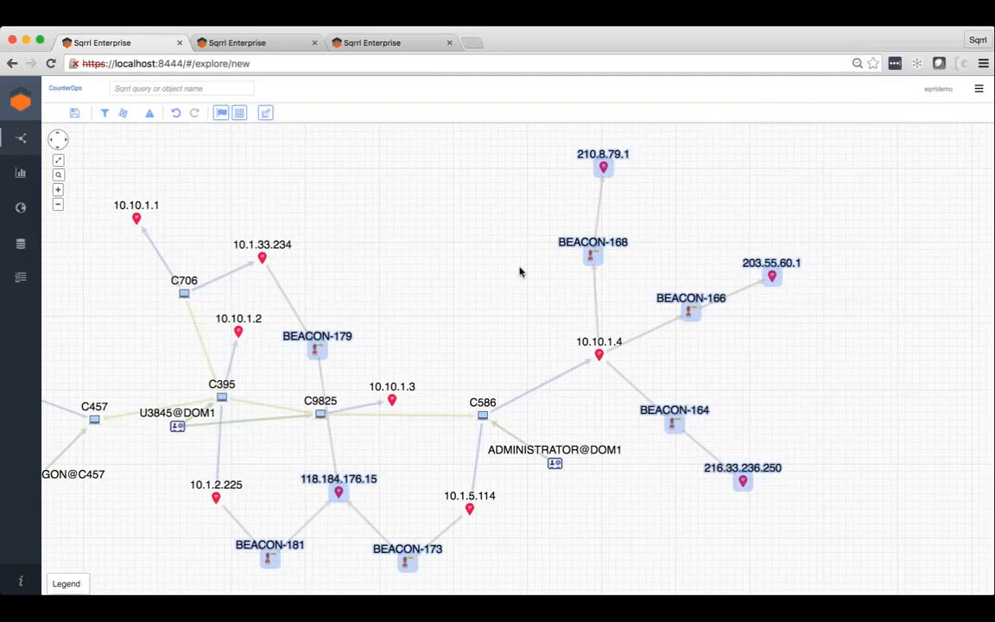
# Deselect everything and reposition BEACON-179 just above the 118.184.176.15 address.
pyautogui.click(423, 467)
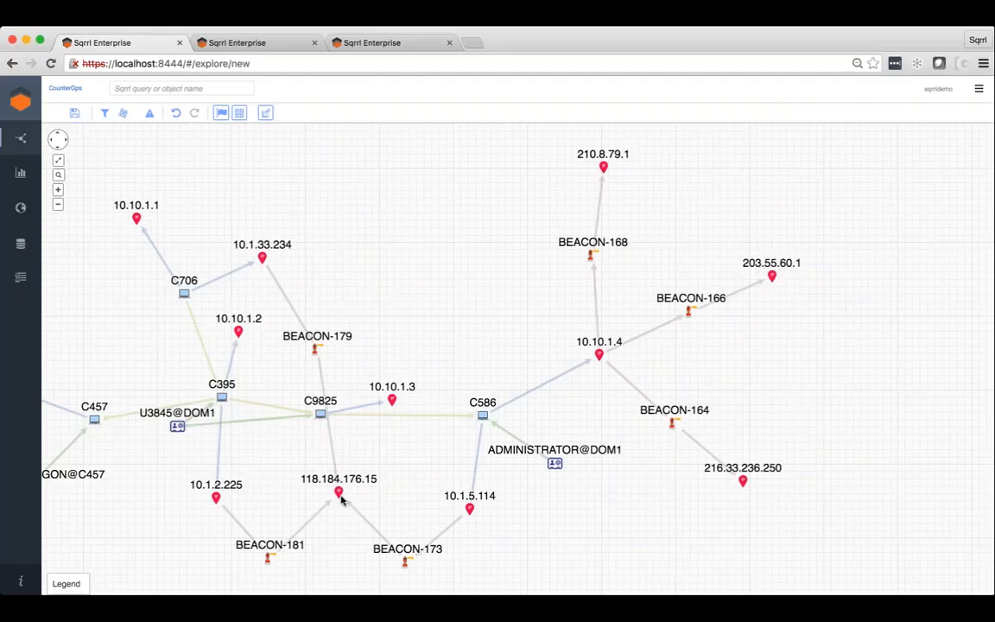
pyautogui.click(317, 348)
pyautogui.moveTo(339, 445)
pyautogui.mouseDown()
pyautogui.moveTo(365, 459)
pyautogui.moveTo(344, 451)
pyautogui.mouseUp()
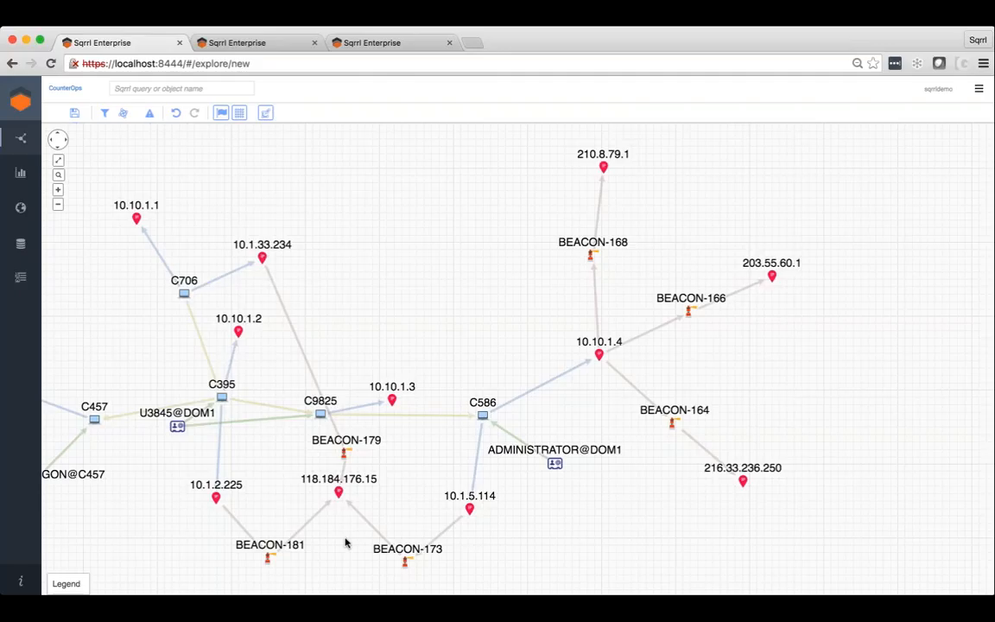
# Expand the 118.184.176.15 address by the DNSDomain resolvedTo IPAddress relationship.
pyautogui.click(339, 492)
pyautogui.rightClick(339, 493)
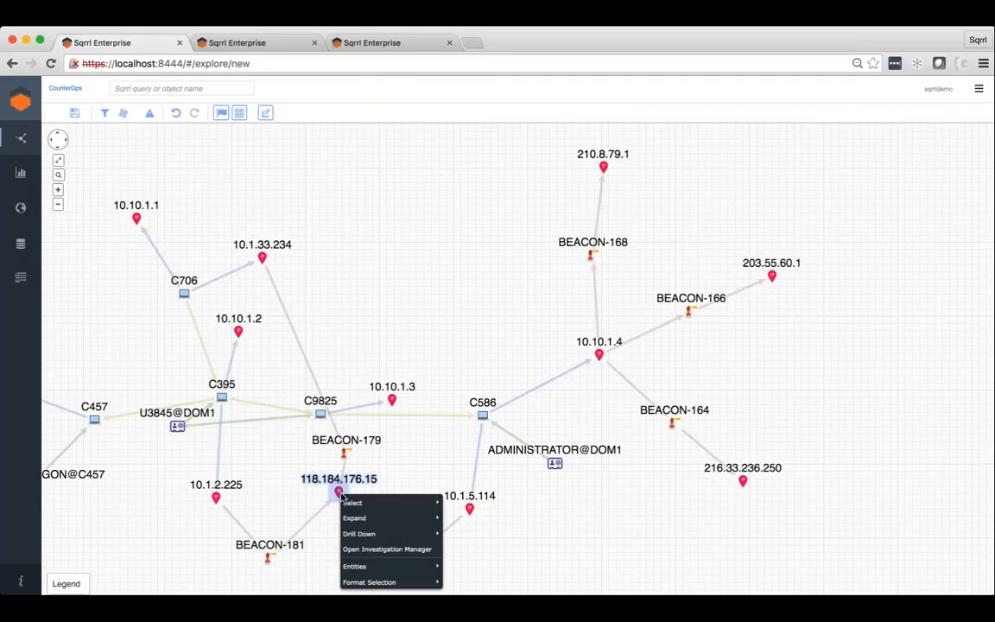
pyautogui.moveTo(344, 519)
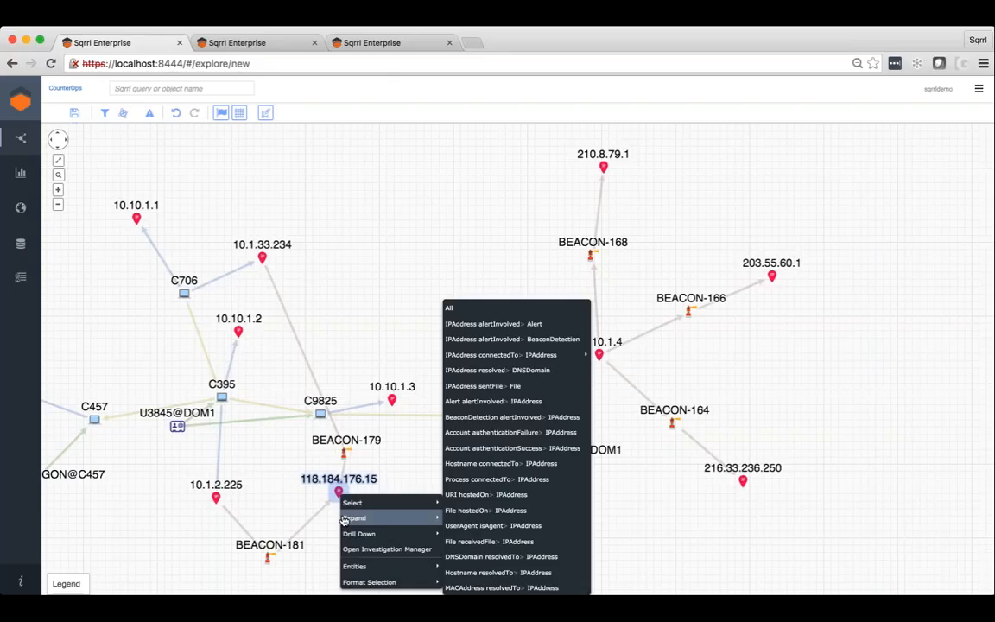
pyautogui.click(483, 557)
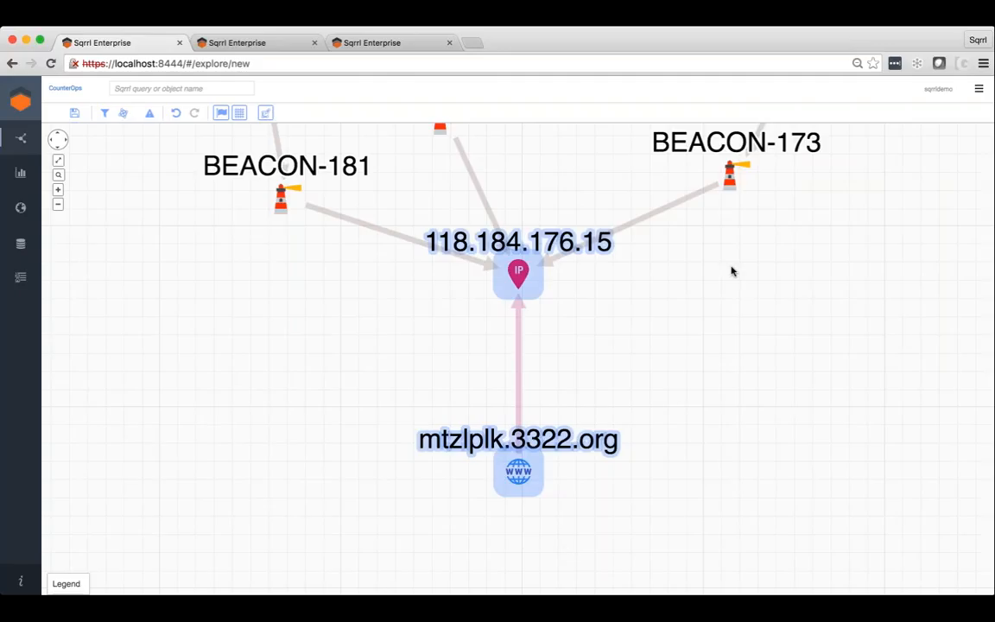
# View the details of host C586 and expand it by the Process onWatchList Hostname relationship.
pyautogui.moveTo(730, 266); pyautogui.dragTo(521, 434)
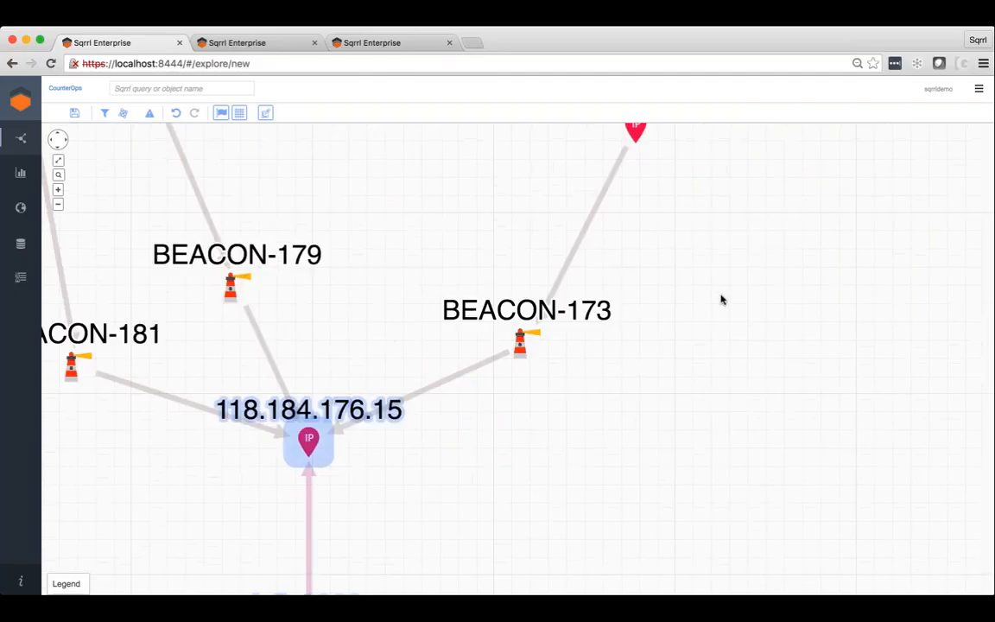
pyautogui.click(60, 205)
pyautogui.click(60, 205)
pyautogui.click(61, 206)
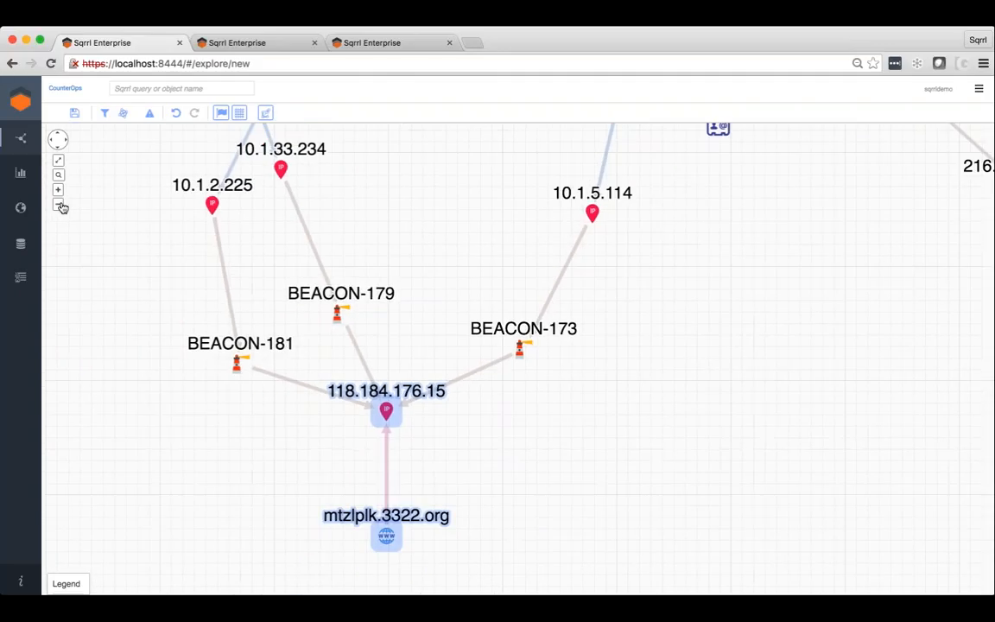
pyautogui.click(60, 205)
pyautogui.click(60, 206)
pyautogui.click(60, 206)
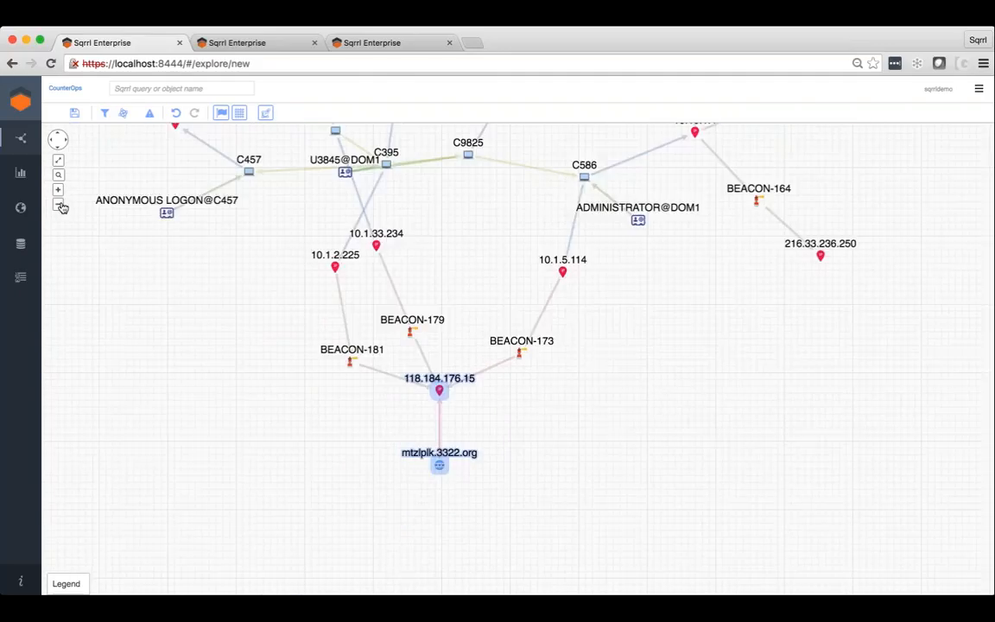
pyautogui.click(584, 175)
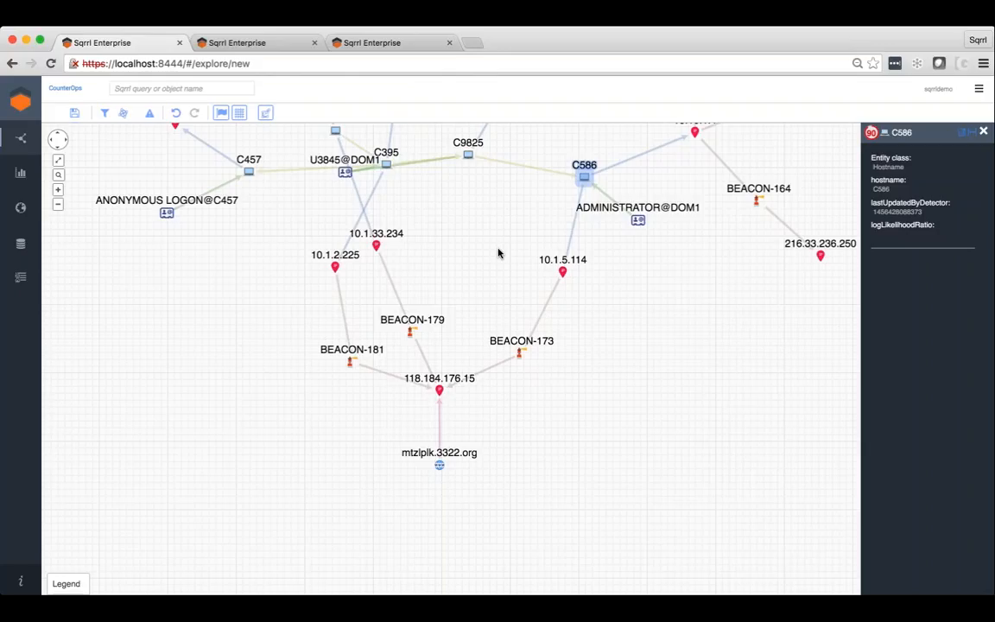
pyautogui.rightClick(582, 174)
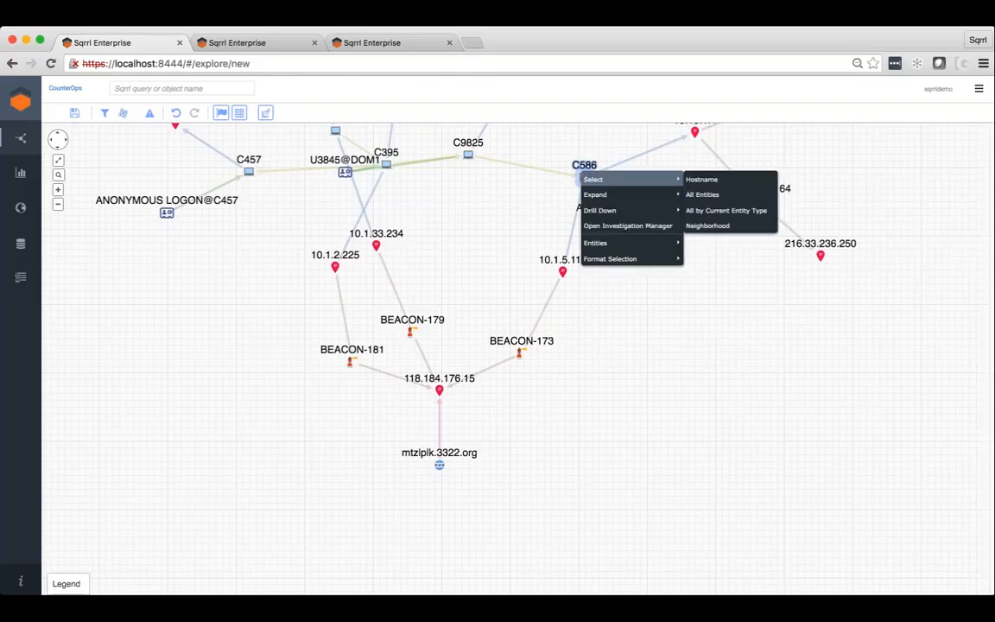
pyautogui.moveTo(630, 194)
pyautogui.click(730, 381)
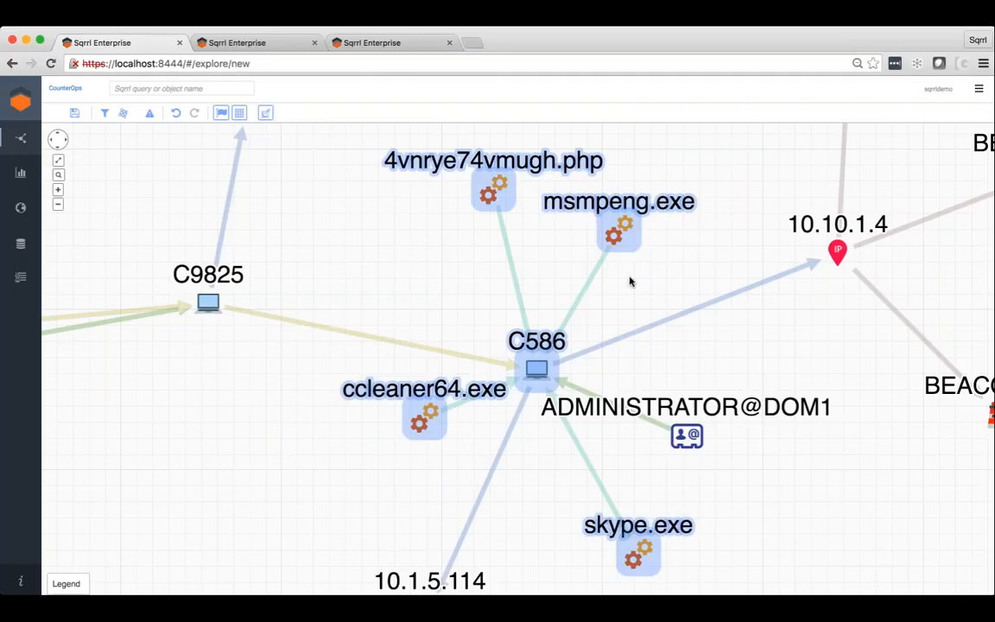
# Clear the selection, select all Process entities and drill down into their CarbonBlack2 data.
pyautogui.click(619, 253)
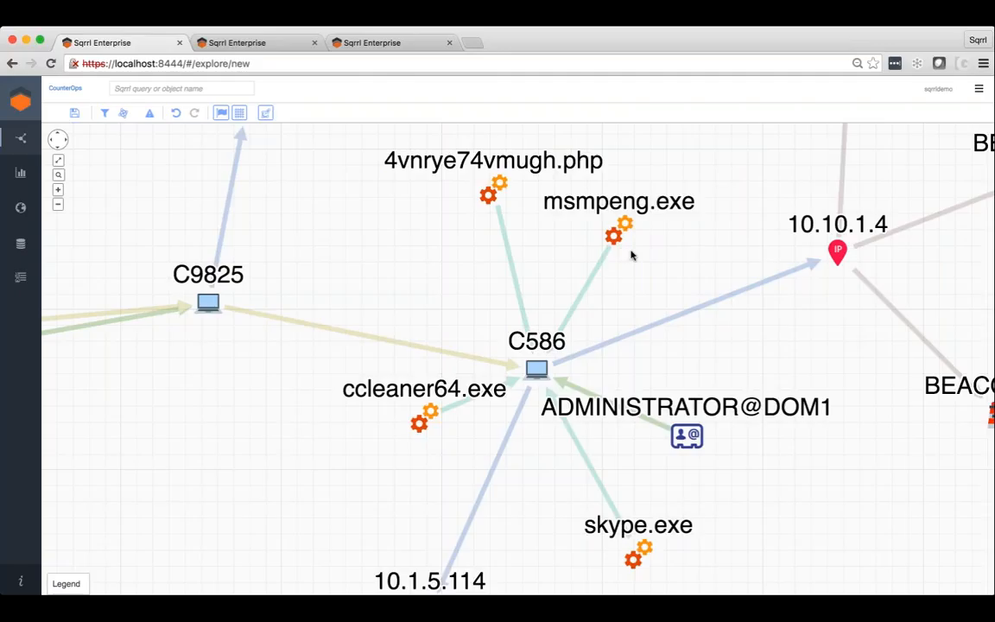
pyautogui.rightClick(631, 252)
pyautogui.moveTo(691, 260)
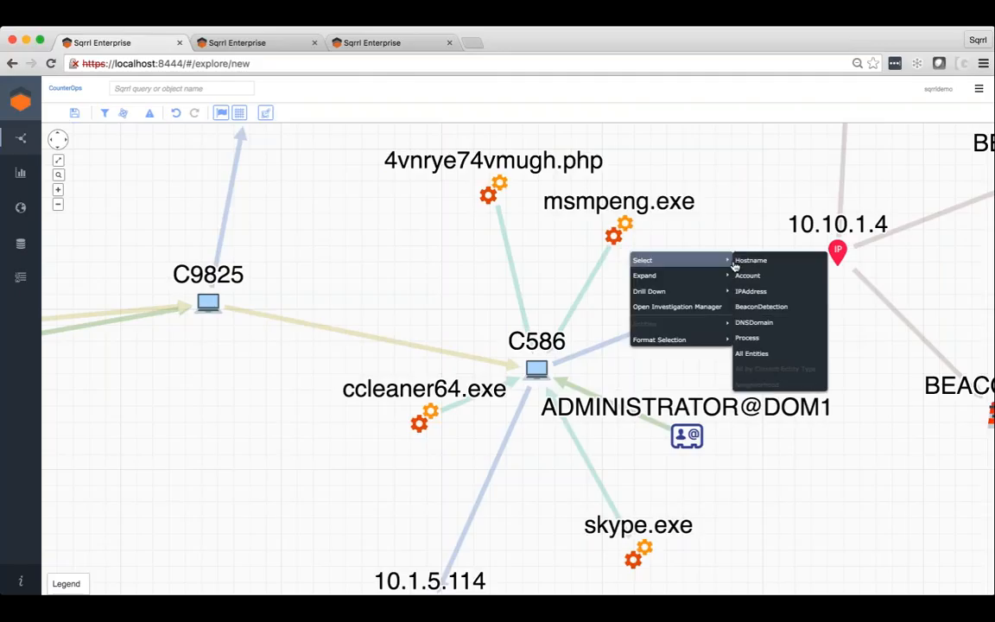
pyautogui.click(755, 337)
pyautogui.rightClick(656, 301)
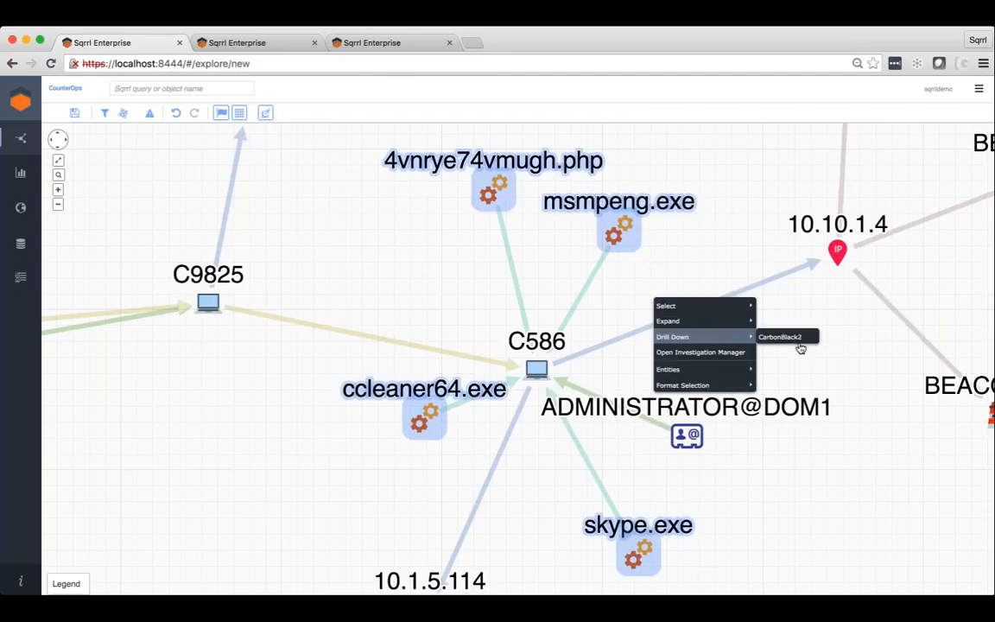
pyautogui.moveTo(721, 320)
pyautogui.click(795, 338)
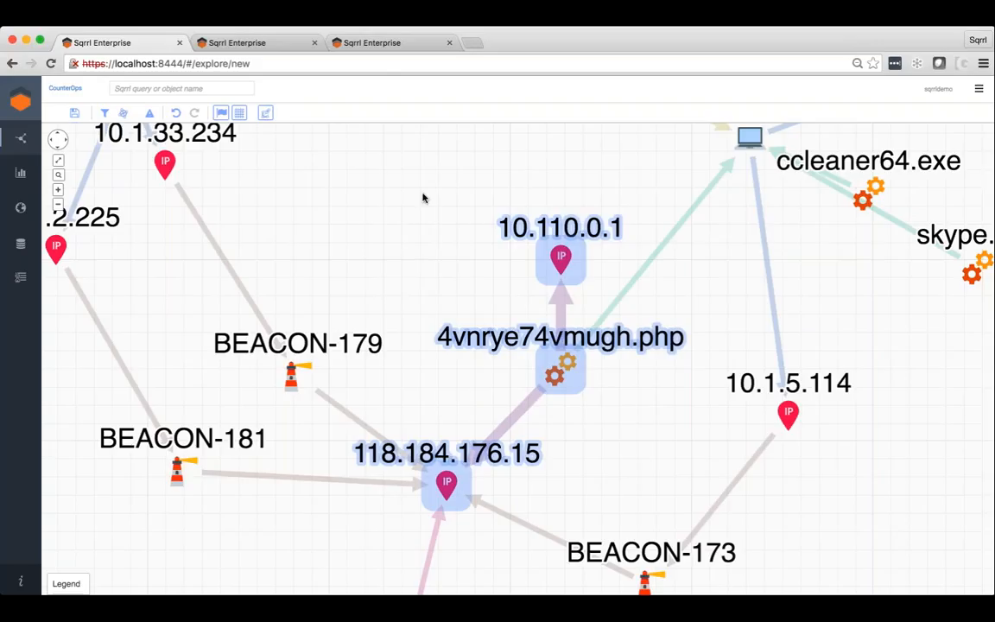
# Open the Investigation Manager, show the details of the Show Elements entry and name the investigation "CB Demo".
pyautogui.rightClick(380, 214)
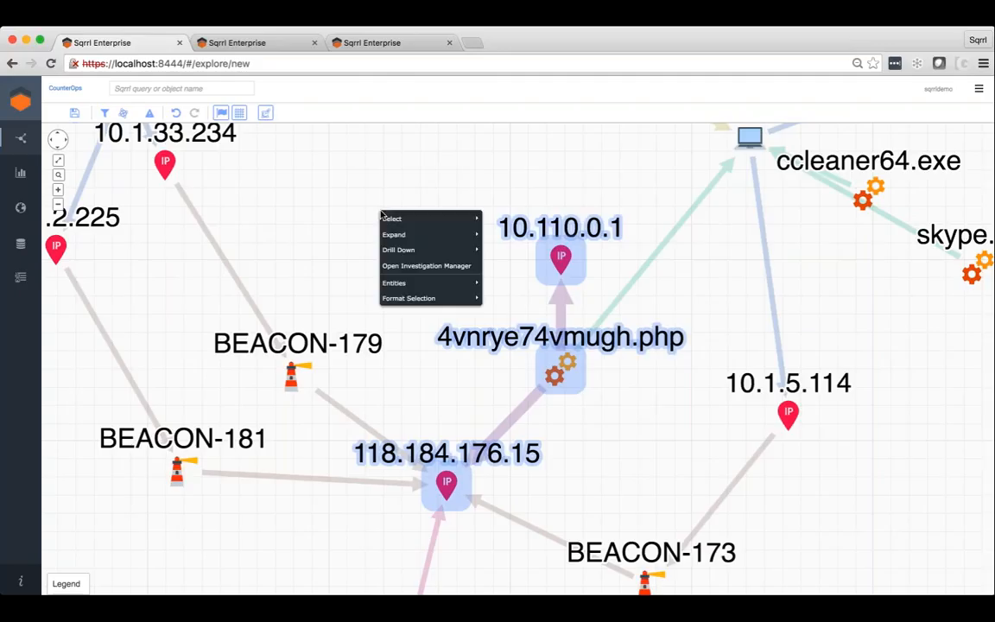
pyautogui.click(426, 265)
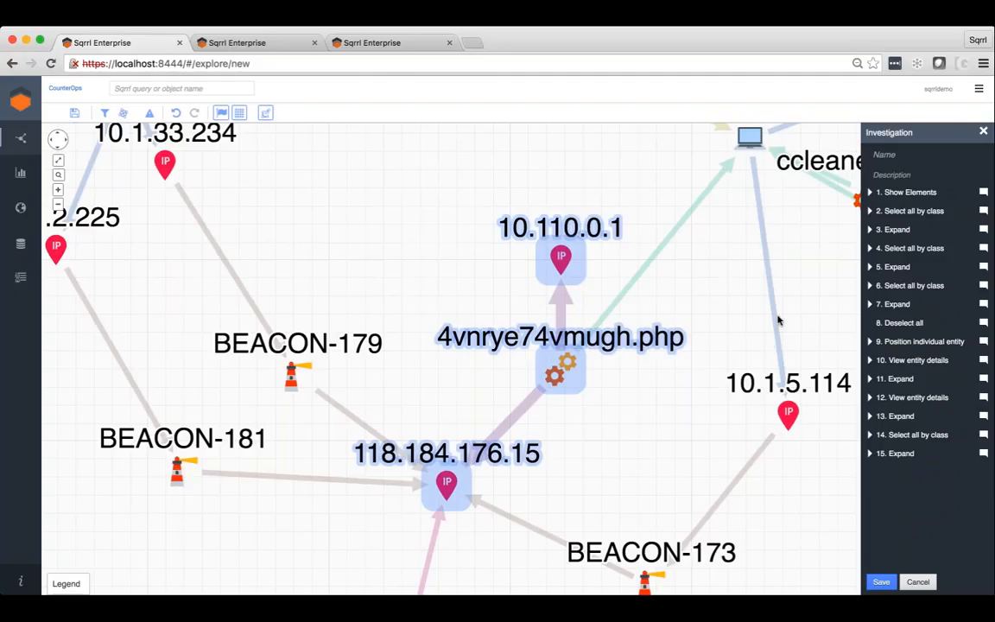
pyautogui.click(870, 193)
pyautogui.click(898, 155)
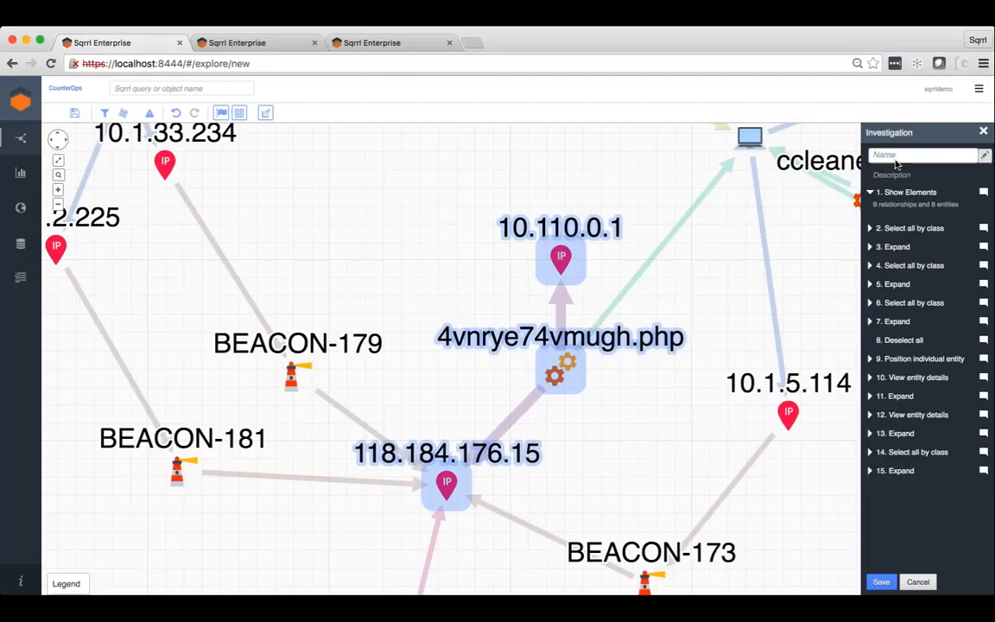
pyautogui.write('CB Demo')
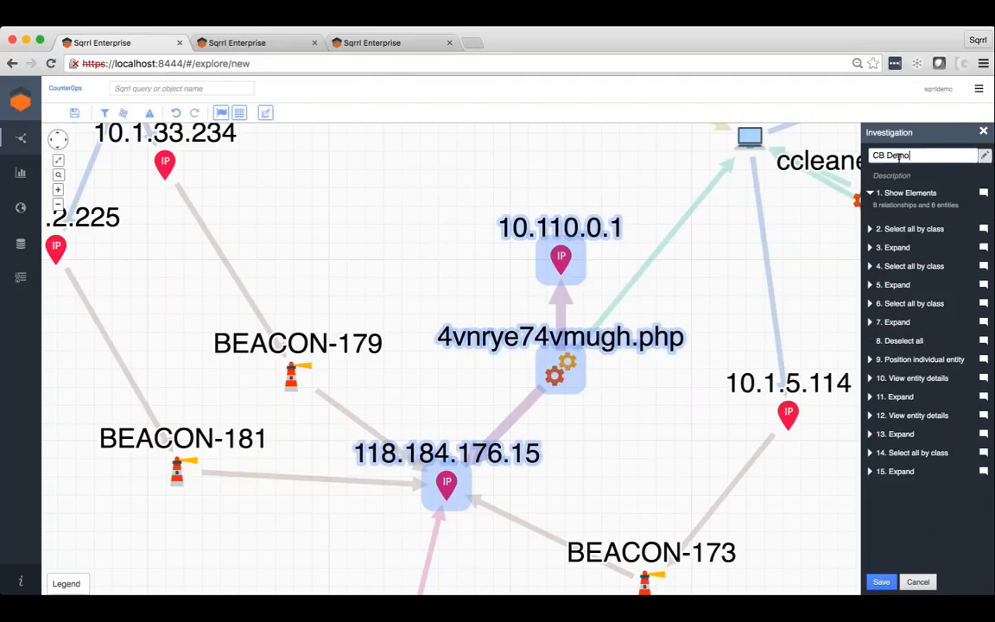
pyautogui.press('Return')
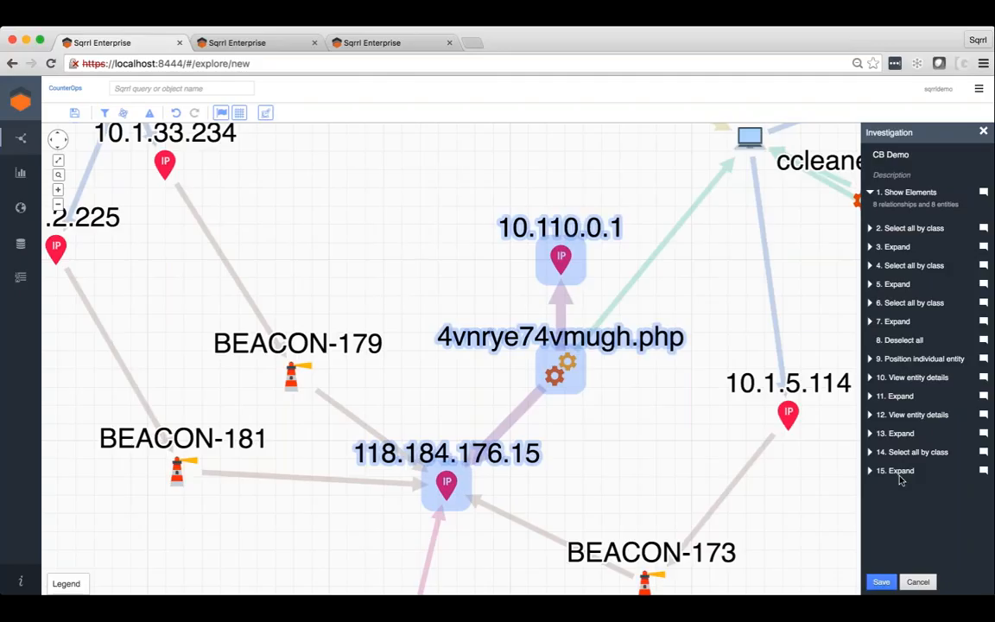
# Copy the 4vnrye74vmugh.php process's filename and look up that entity's profile, leaving the current investigation without saving.
pyautogui.click(587, 348)
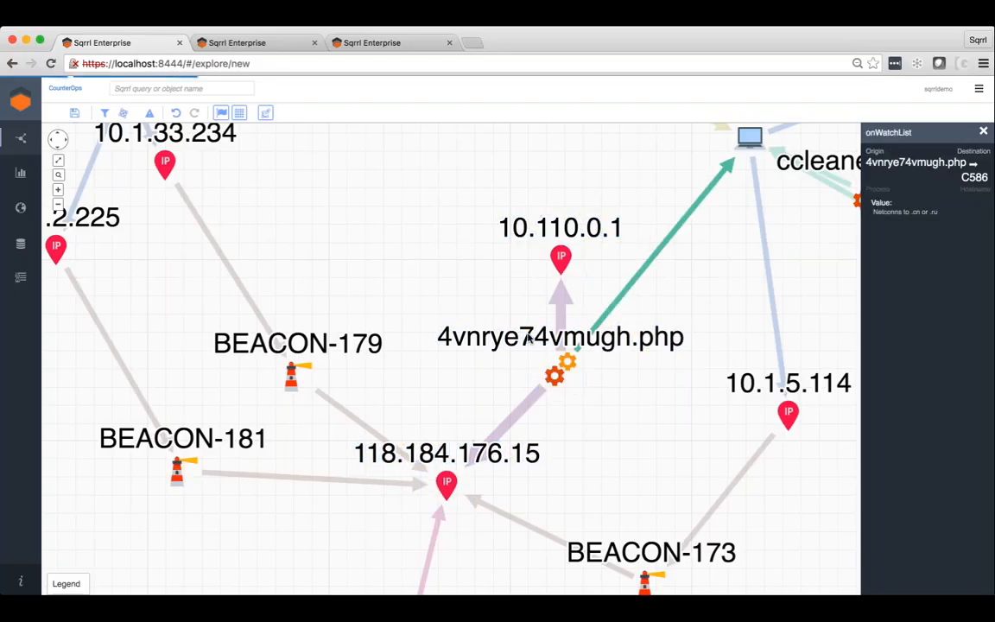
pyautogui.click(562, 376)
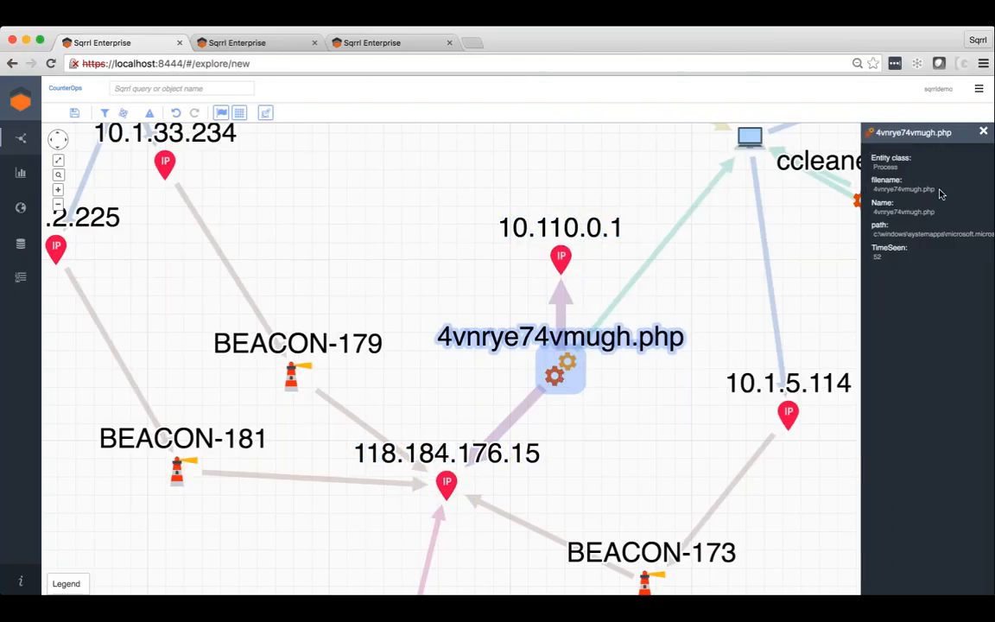
pyautogui.moveTo(939, 191); pyautogui.dragTo(866, 190)
pyautogui.press('super+c')
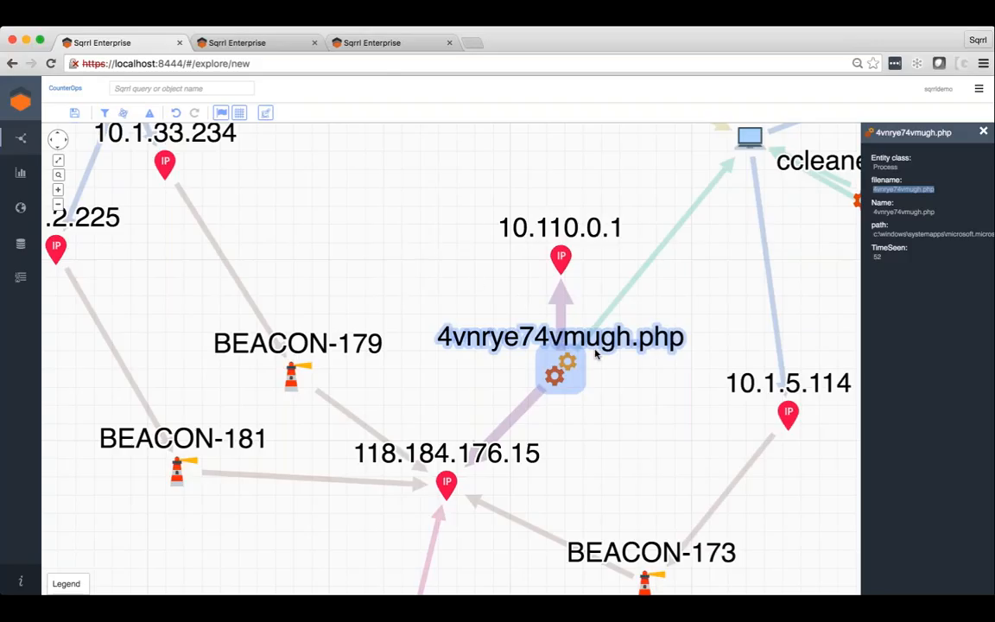
pyautogui.click(219, 90)
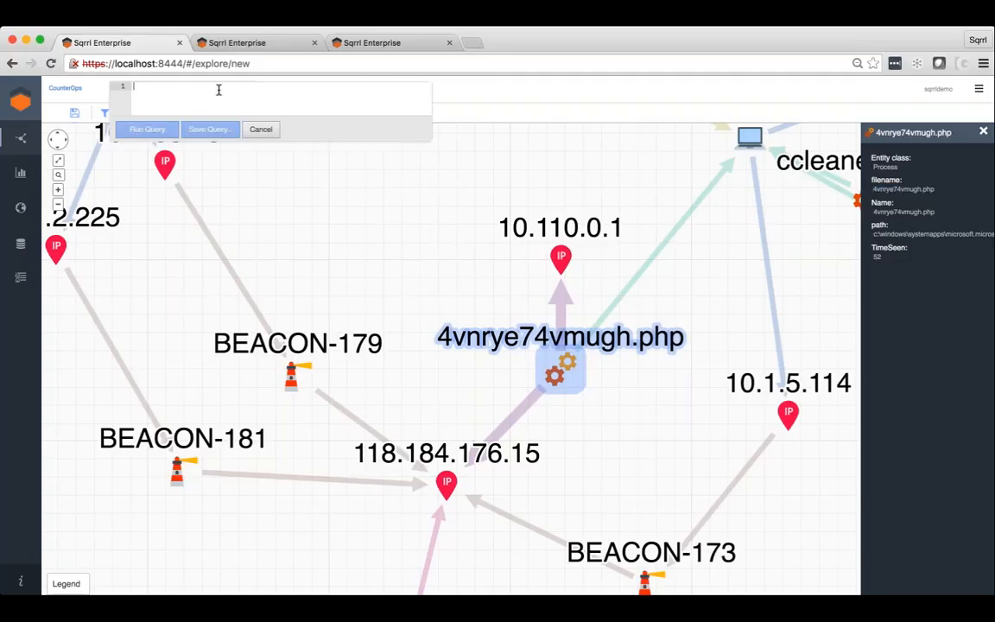
pyautogui.press('super+v')
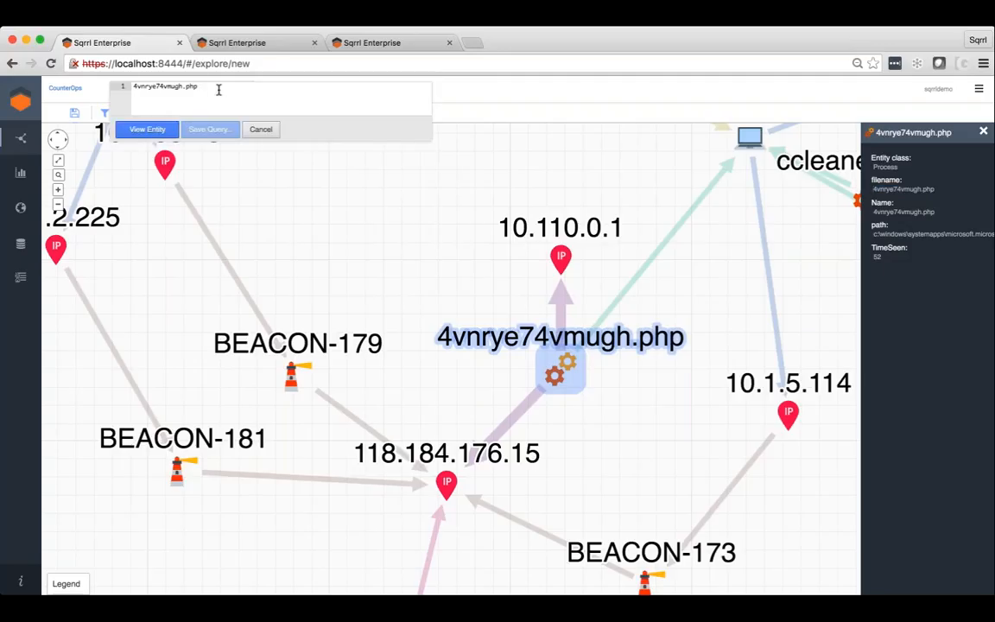
pyautogui.click(147, 130)
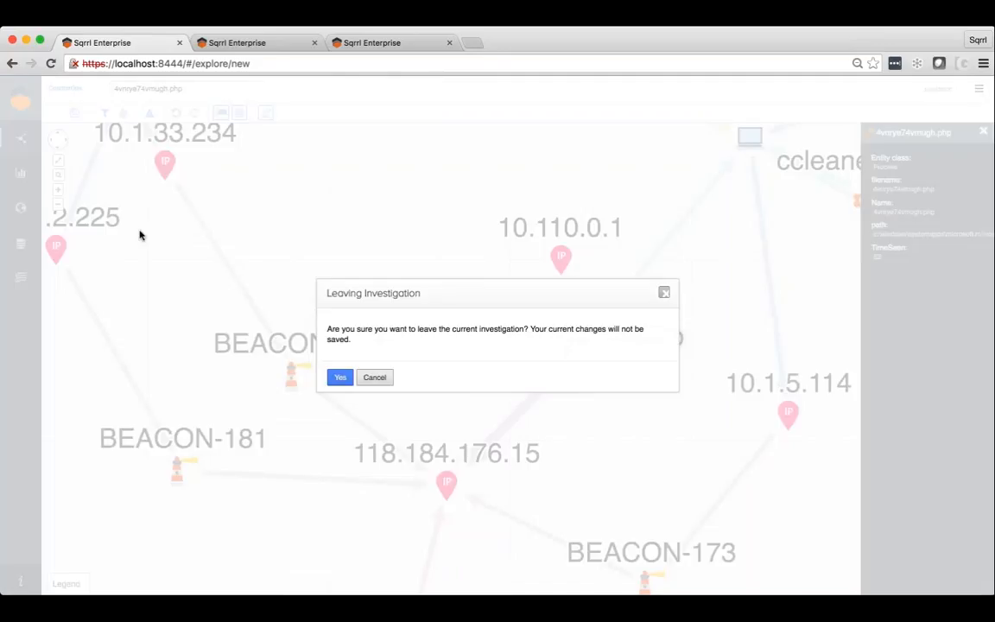
pyautogui.click(335, 377)
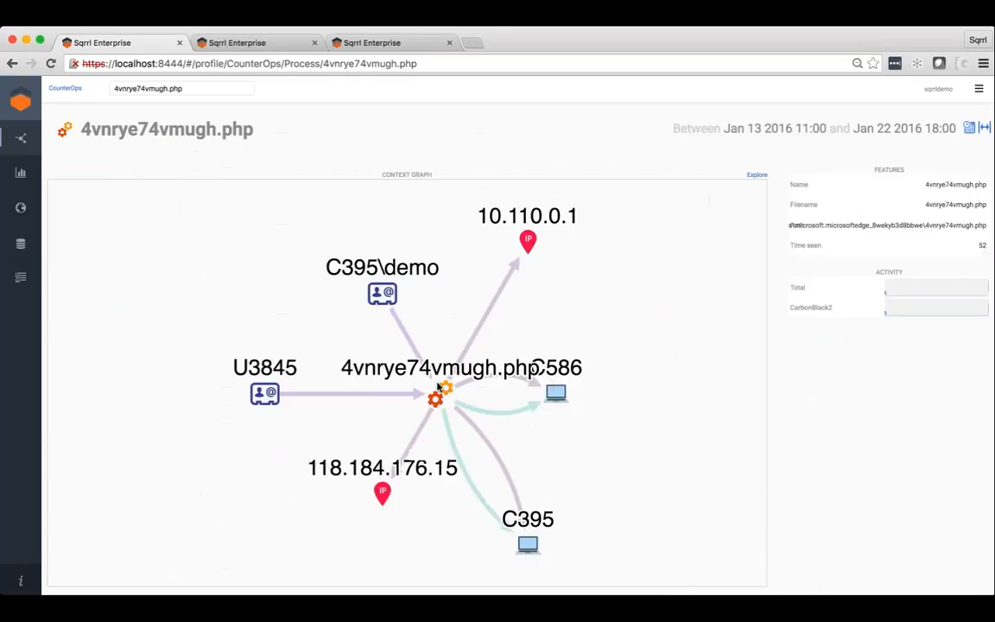
# Move C586 clear of the 4vnrye74vmugh.php node and display the CarbonBlack2 activity records for the January 22 peak.
pyautogui.moveTo(558, 398); pyautogui.dragTo(594, 424)
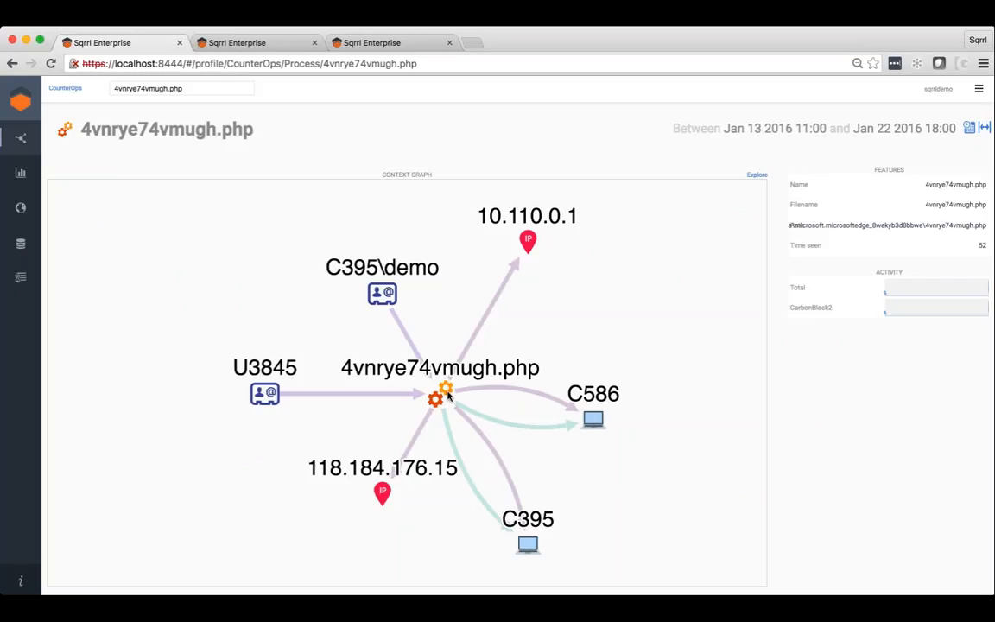
pyautogui.click(404, 356)
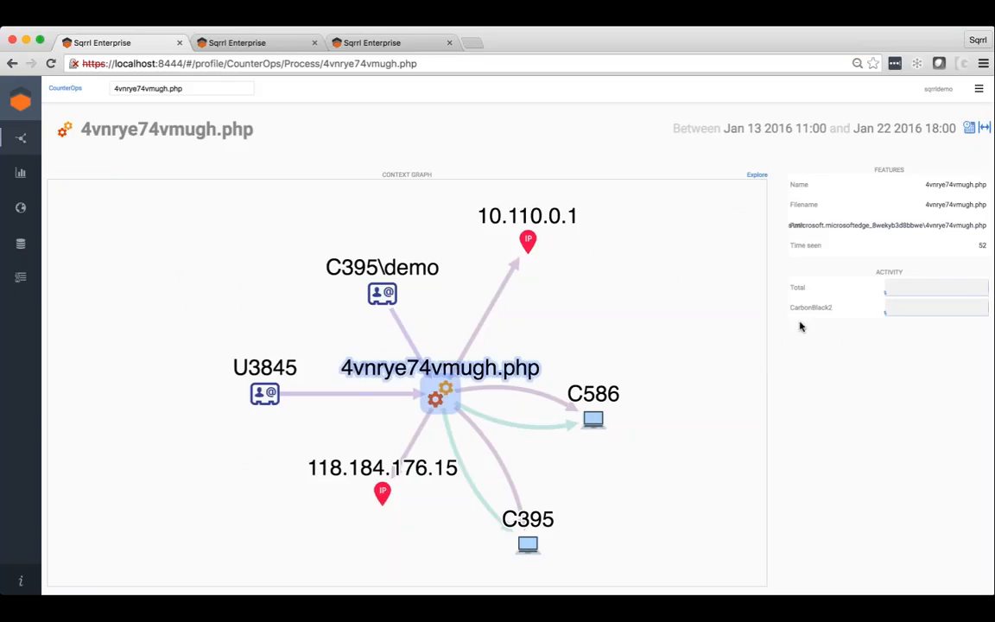
pyautogui.click(885, 312)
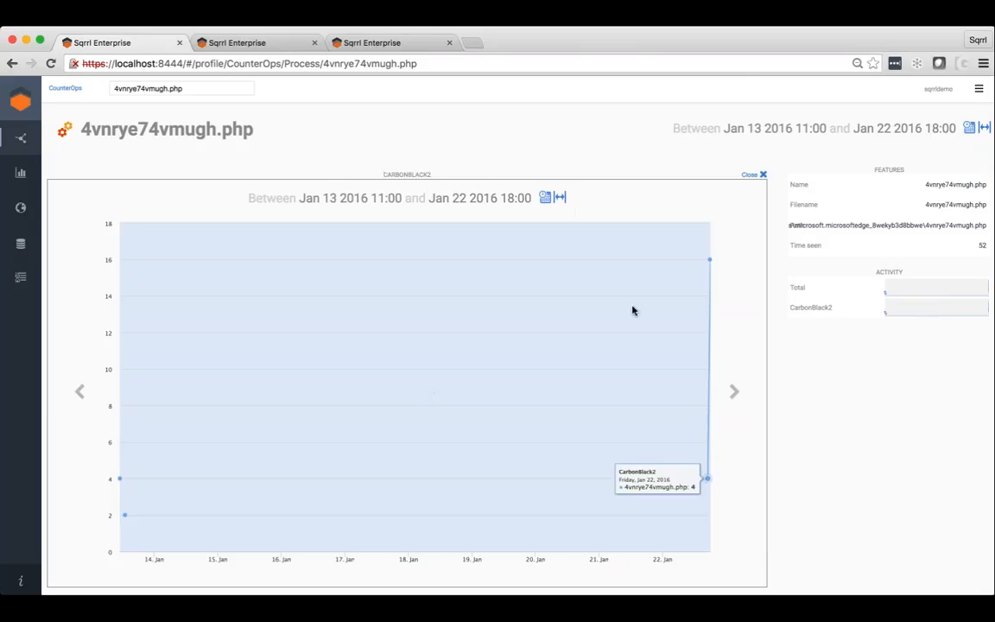
pyautogui.click(710, 263)
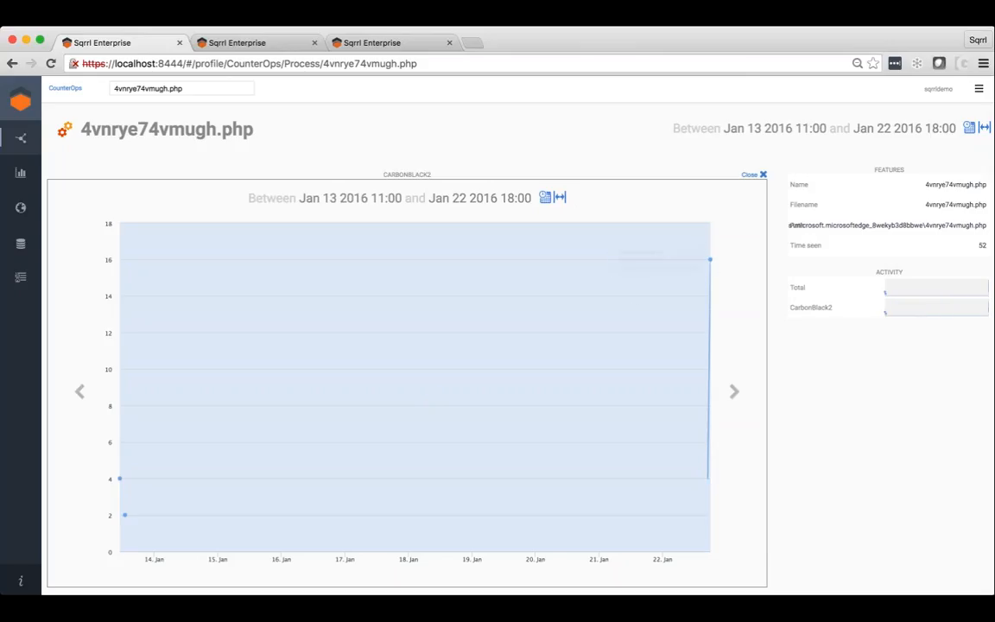
pyautogui.scroll(-3, 406, 523)
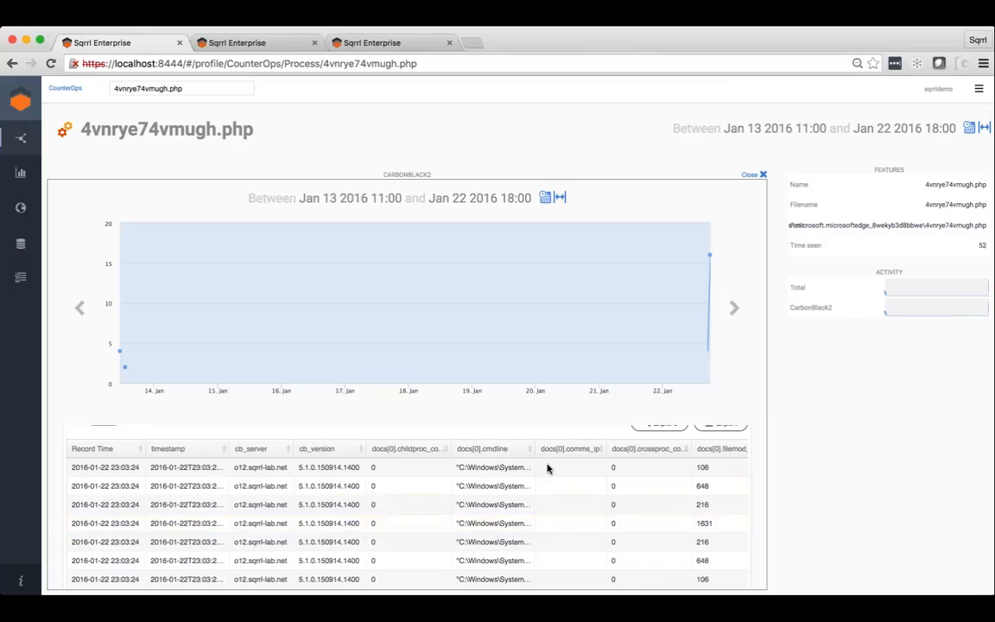
# Widen the docs[0].cmdline column, examine the command line, parent and process fields of the CarbonBlack2 records, and close the activity view.
pyautogui.moveTo(536, 448); pyautogui.dragTo(691, 448)
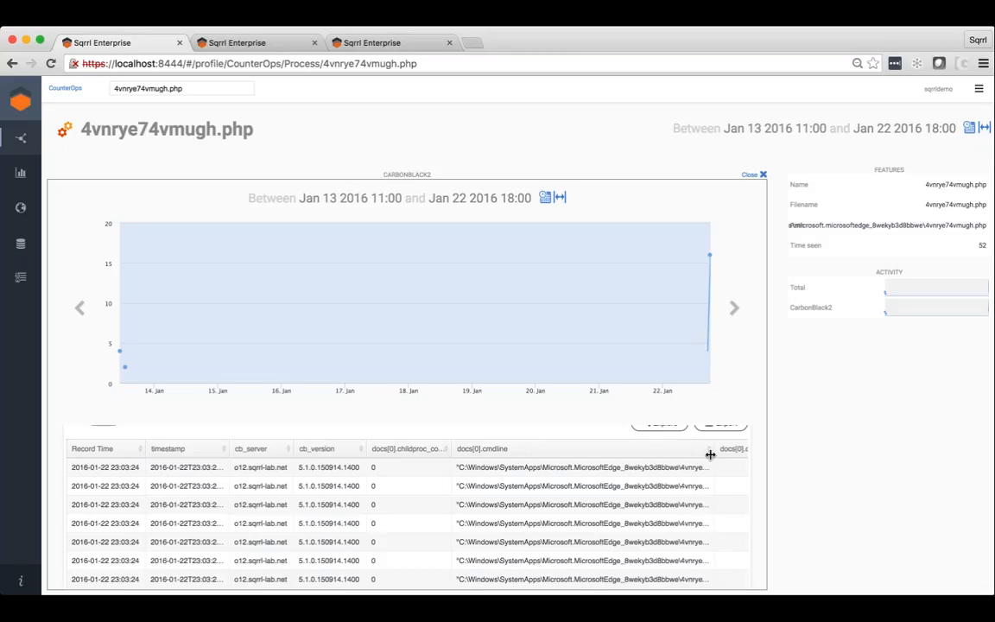
pyautogui.hscroll(5, 405, 518)
pyautogui.hscroll(6, 406, 518)
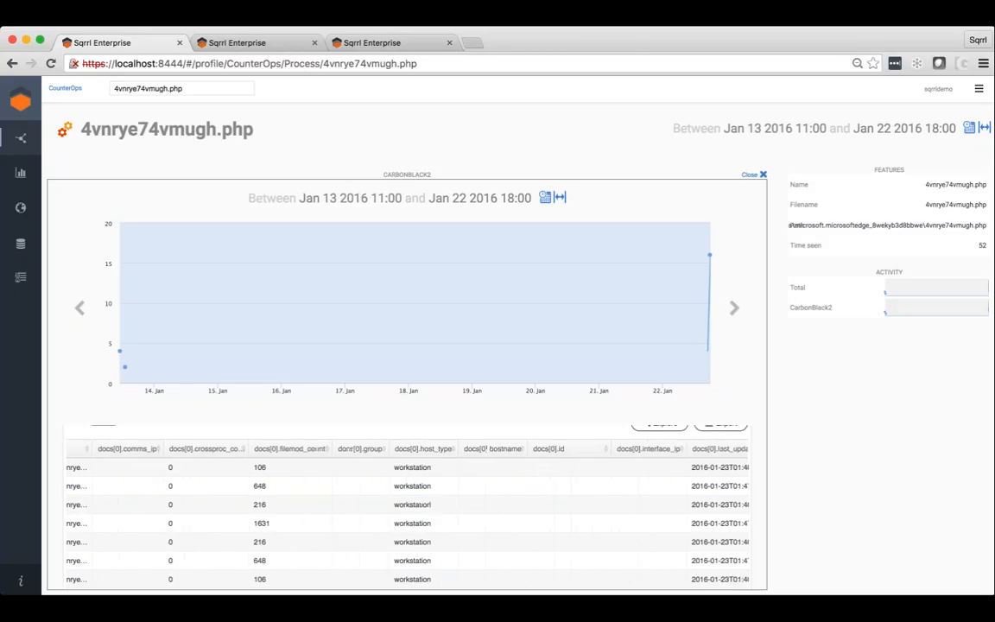
pyautogui.hscroll(10, 625, 507)
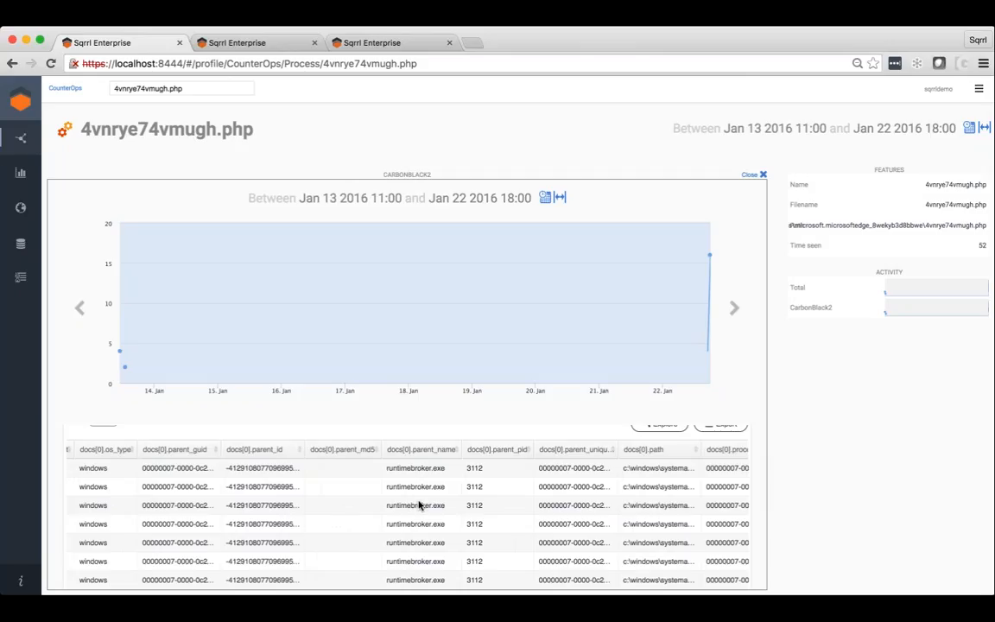
pyautogui.hscroll(5, 418, 505)
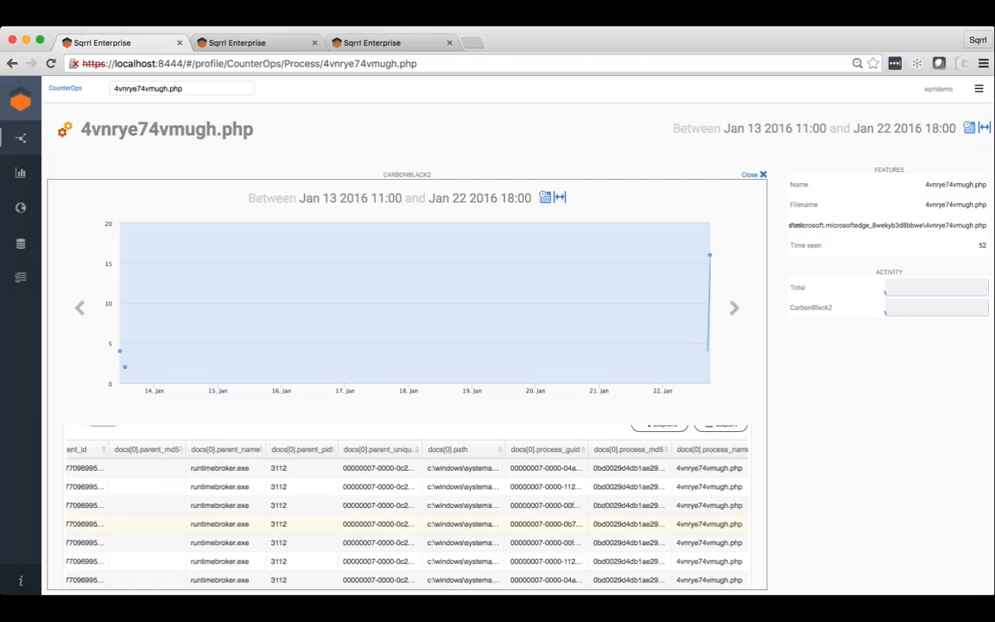
pyautogui.click(758, 174)
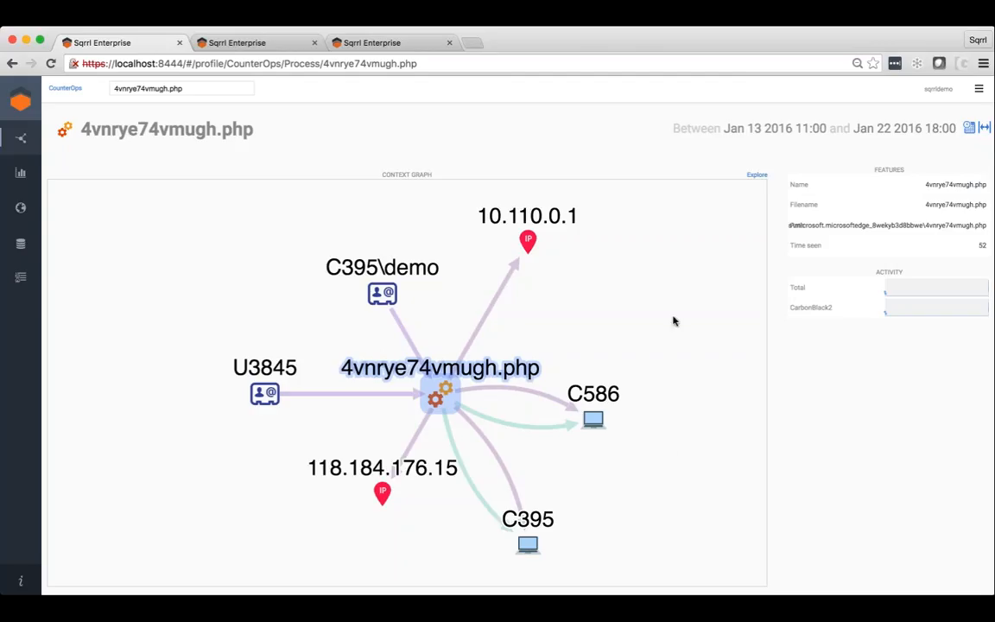
# Explore the process's context graph, select all Hostname entities and expand them by the Hostname connectedTo IPAddress relationship.
pyautogui.click(758, 178)
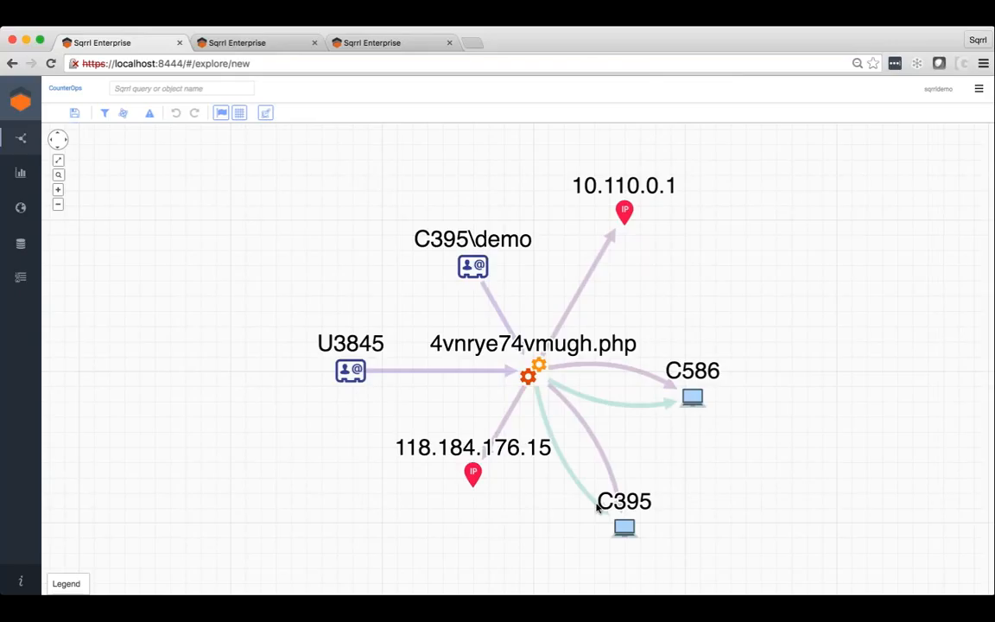
pyautogui.rightClick(696, 401)
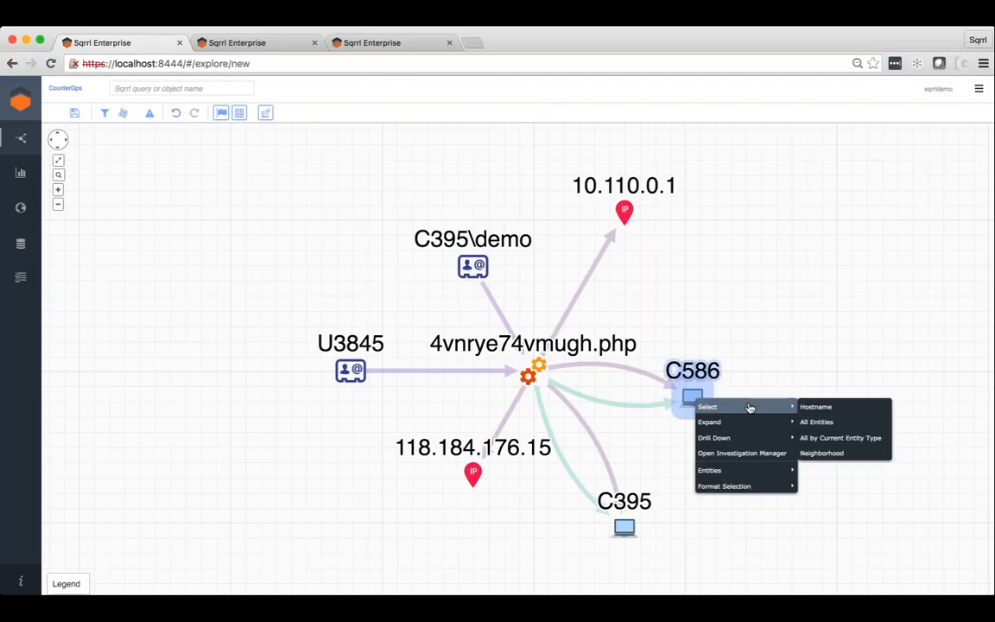
pyautogui.moveTo(755, 413)
pyautogui.click(815, 406)
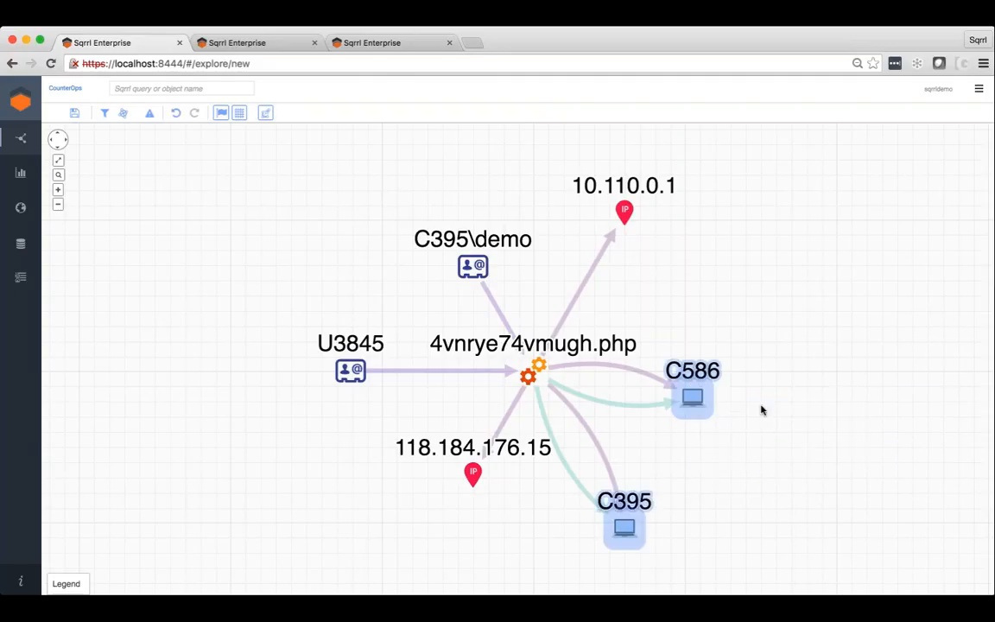
pyautogui.rightClick(759, 408)
pyautogui.moveTo(768, 430)
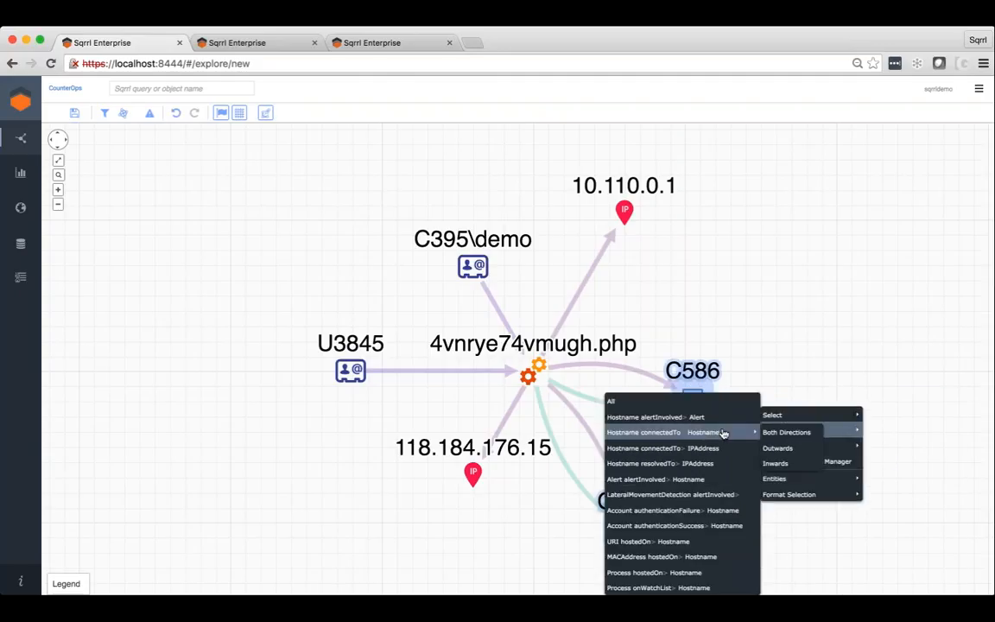
pyautogui.click(691, 447)
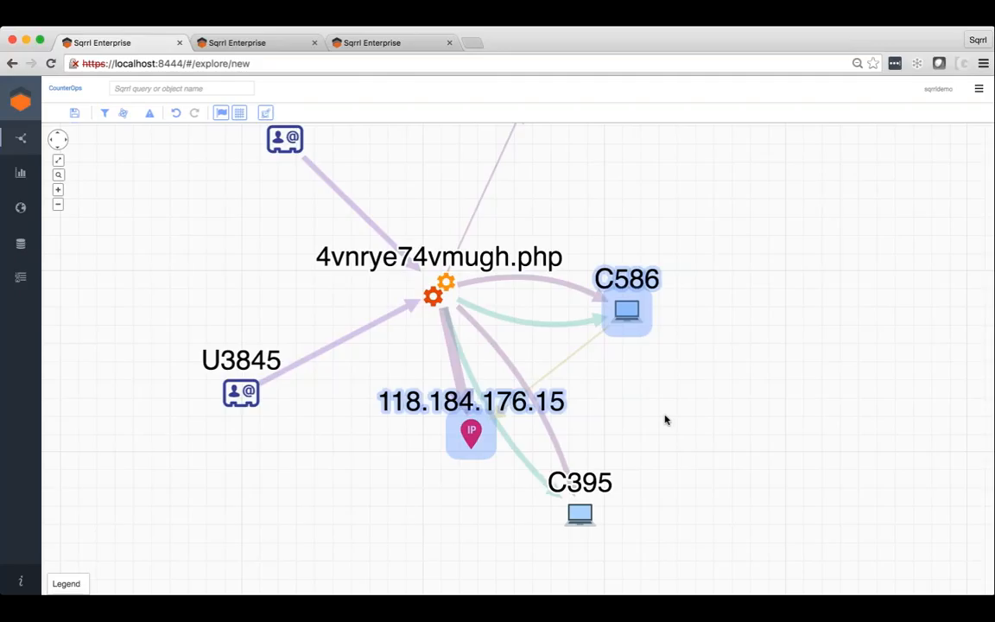
# Expand the selected C586 host and 118.184.176.15 address by the Process hostedOn Hostname relationship.
pyautogui.rightClick(622, 313)
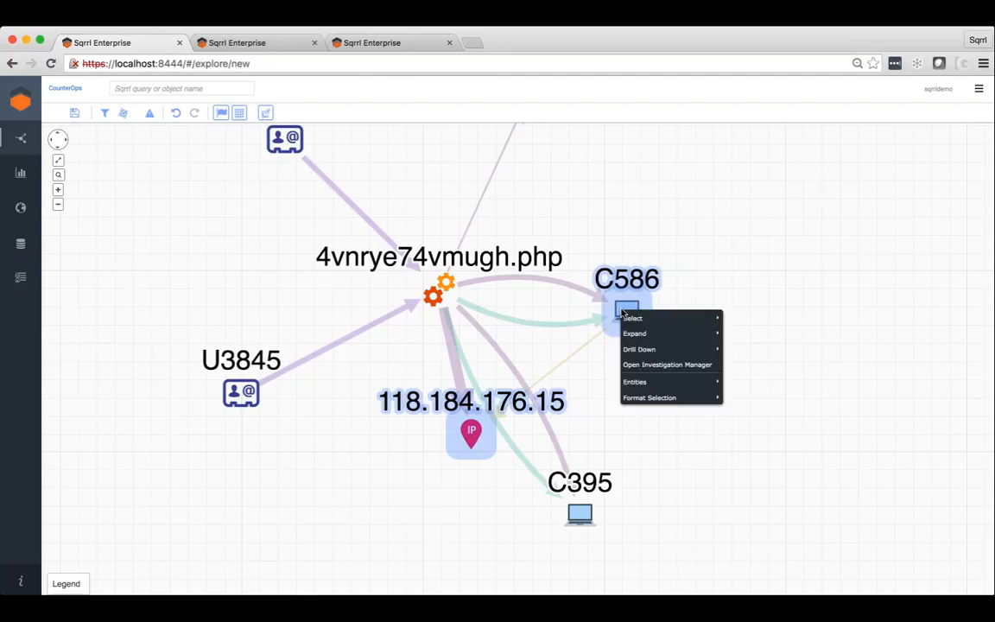
pyautogui.moveTo(630, 320)
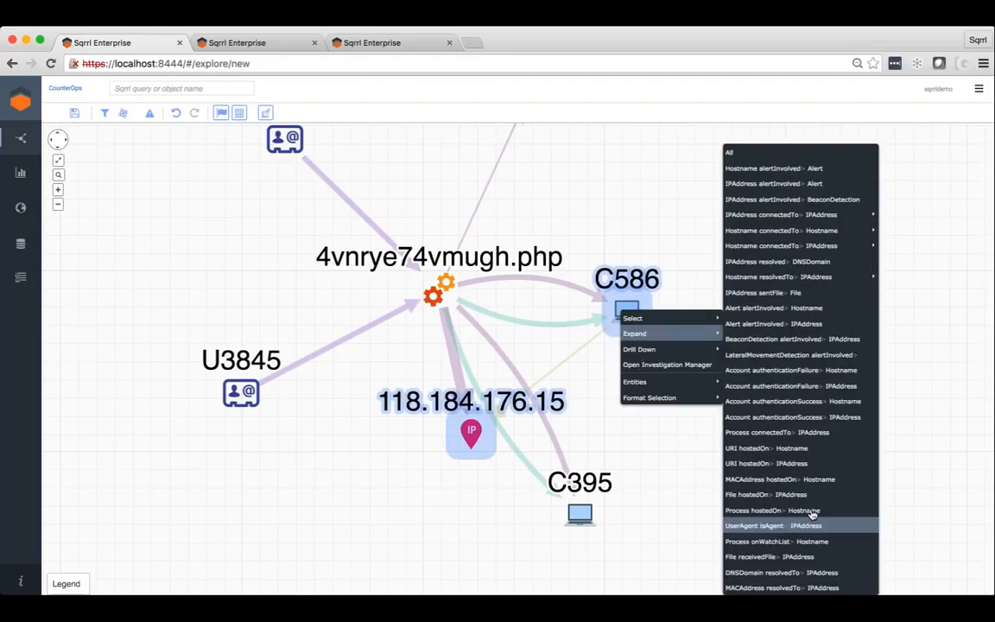
pyautogui.click(813, 511)
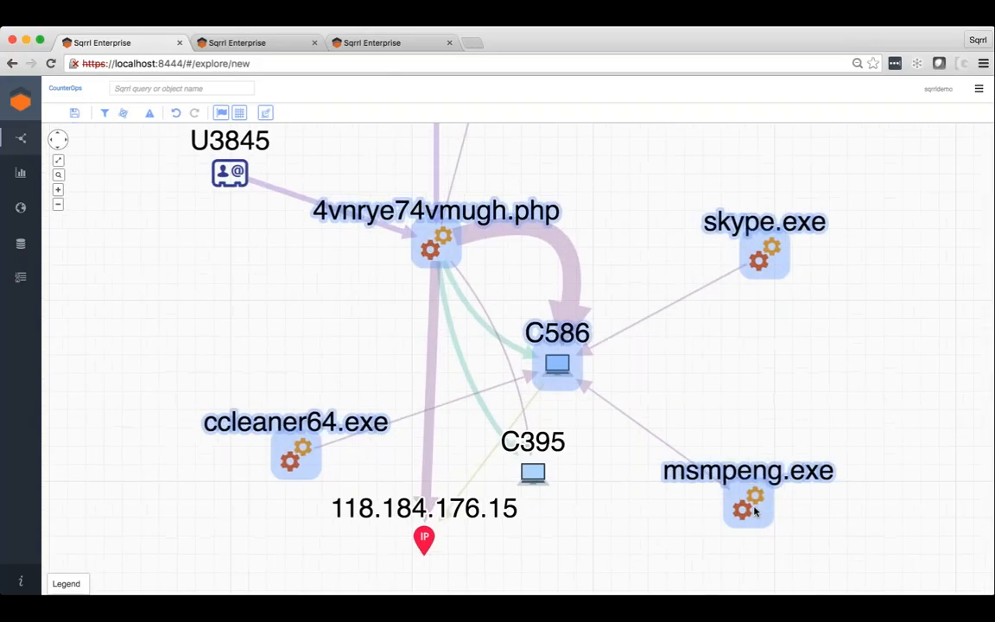
# Expand the selected processes by the Account ran Process relationship.
pyautogui.rightClick(720, 345)
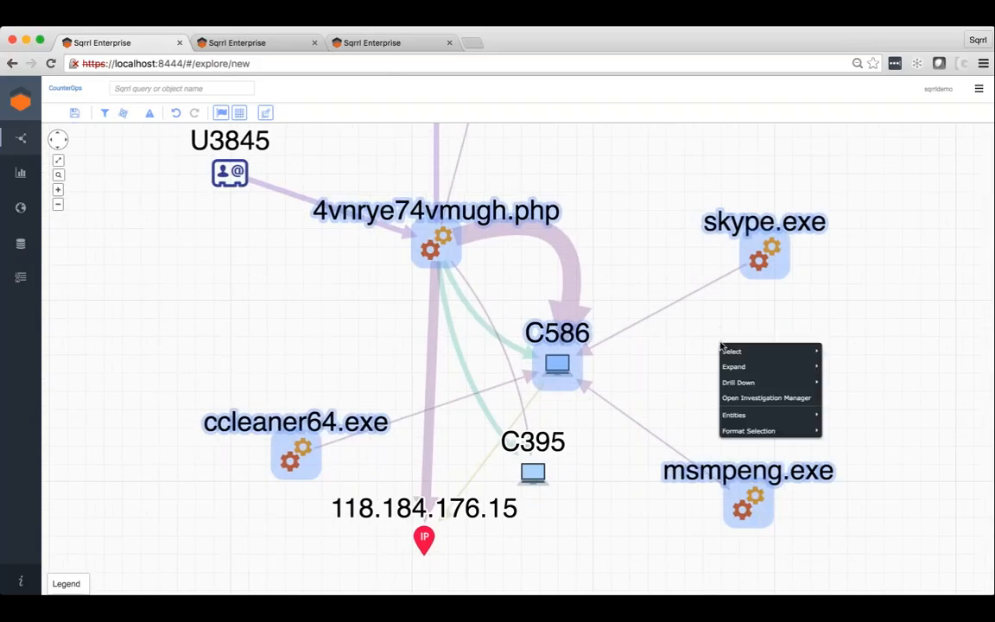
pyautogui.moveTo(734, 366)
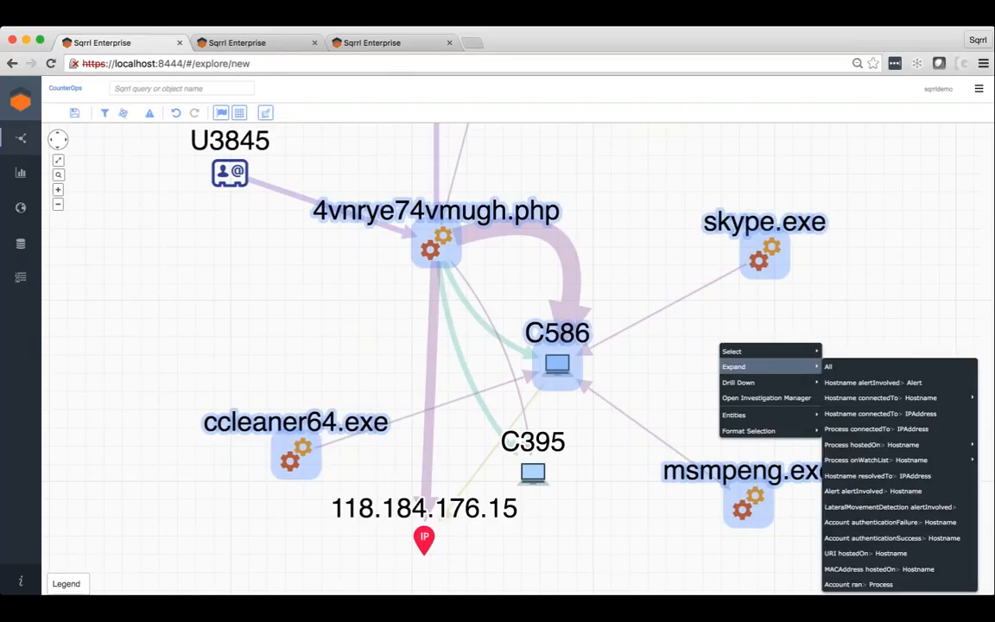
pyautogui.click(872, 586)
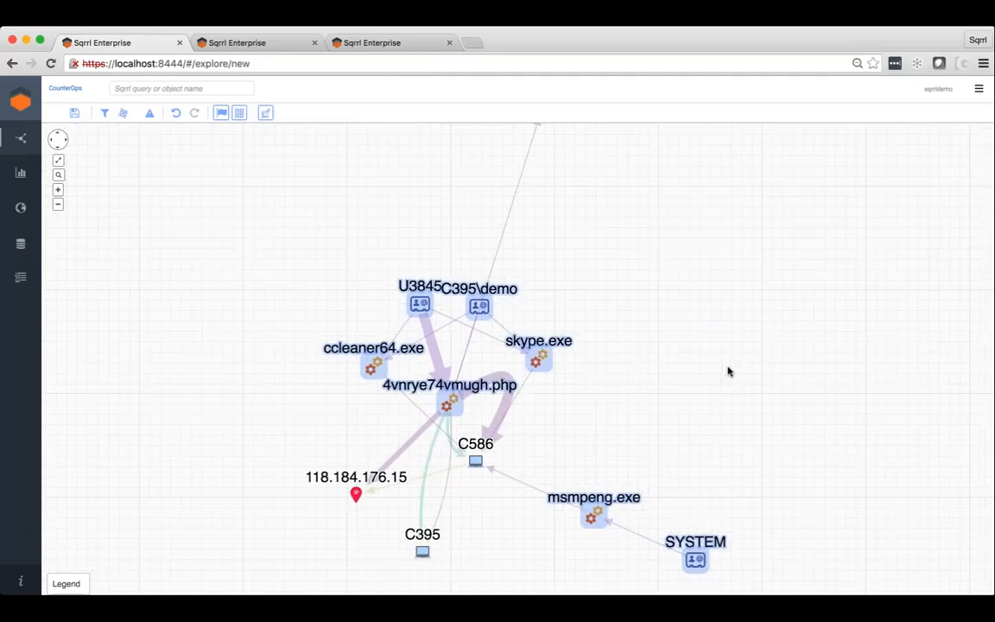
# Rearrange the graph by spreading apart host C586, the processes, the C395\demo account and the 118.184.176.15 address so their links are readable.
pyautogui.rightClick(457, 413)
pyautogui.moveTo(474, 423); pyautogui.dragTo(590, 438)
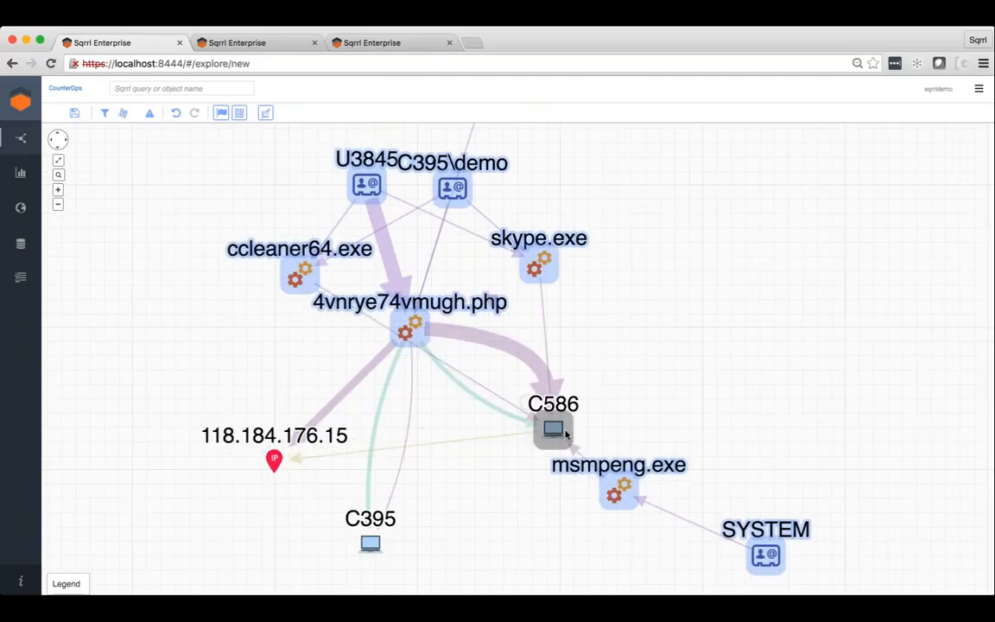
pyautogui.moveTo(298, 273); pyautogui.dragTo(131, 409)
pyautogui.click(216, 343)
pyautogui.moveTo(438, 334); pyautogui.dragTo(587, 332)
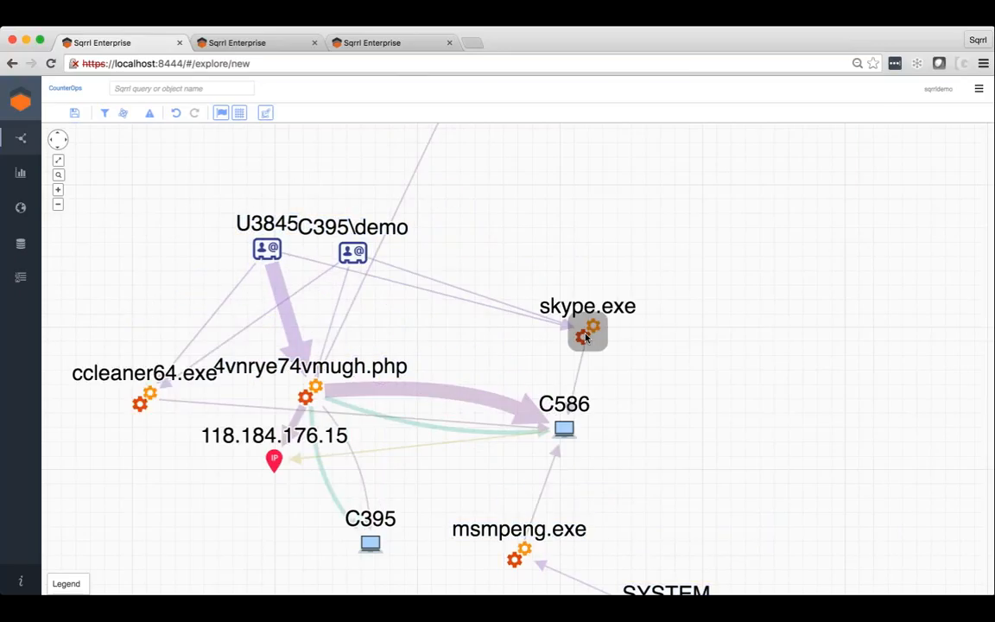
pyautogui.moveTo(362, 251); pyautogui.dragTo(438, 327)
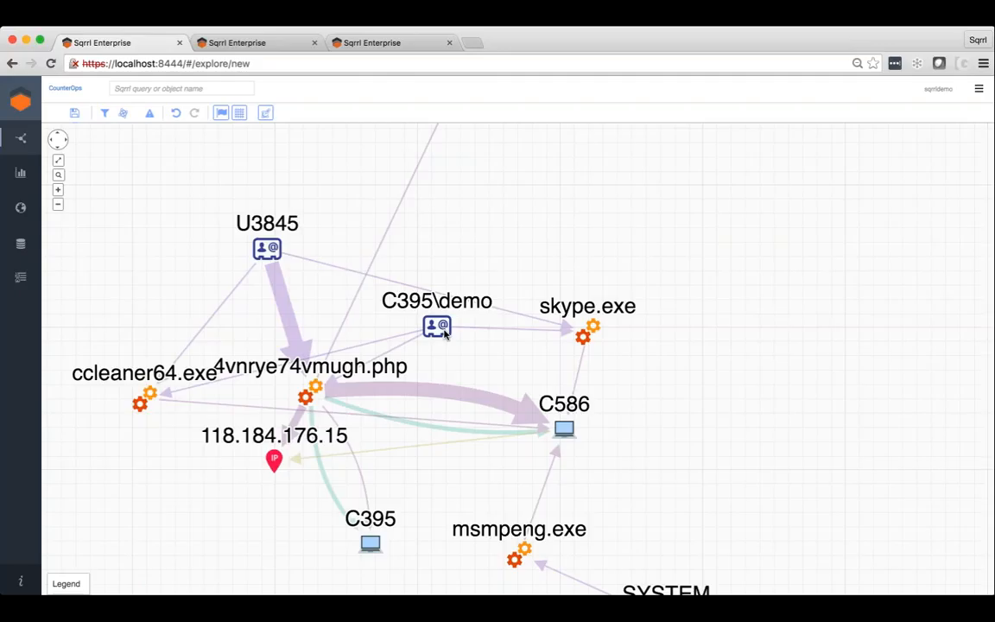
pyautogui.moveTo(263, 480); pyautogui.dragTo(213, 524)
pyautogui.moveTo(143, 391); pyautogui.dragTo(140, 271)
pyautogui.moveTo(437, 325); pyautogui.dragTo(476, 240)
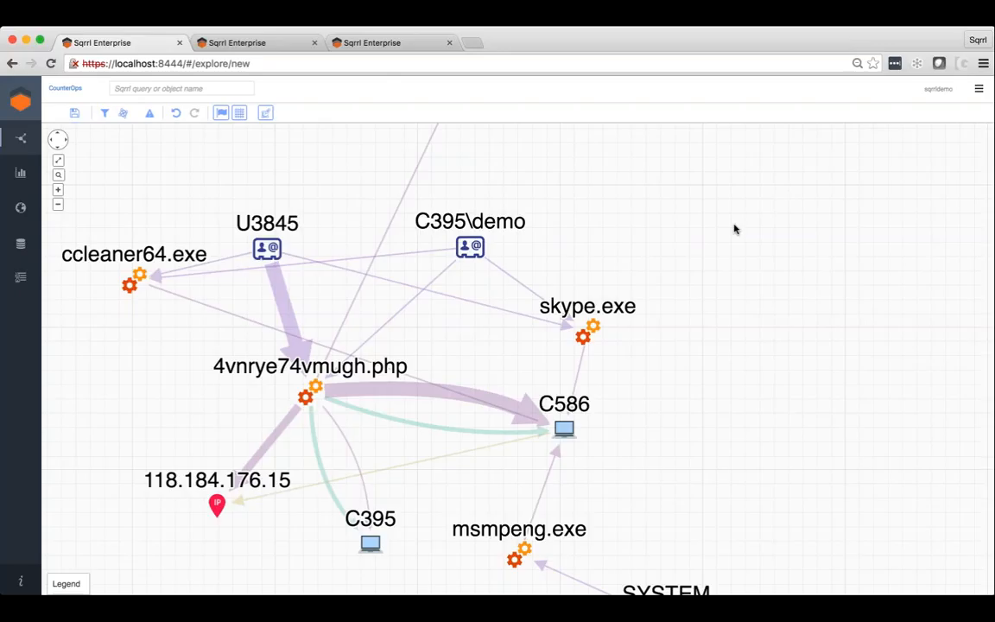
# View the entity details of the skype.exe process and compare them with those of 4vnrye74vmugh.php.
pyautogui.click(585, 331)
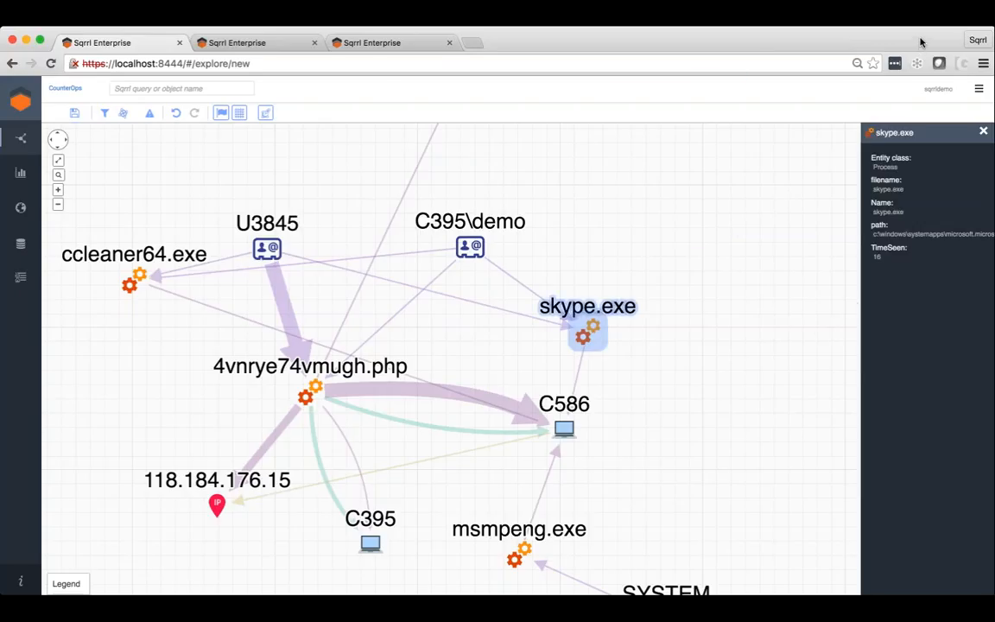
pyautogui.click(980, 126)
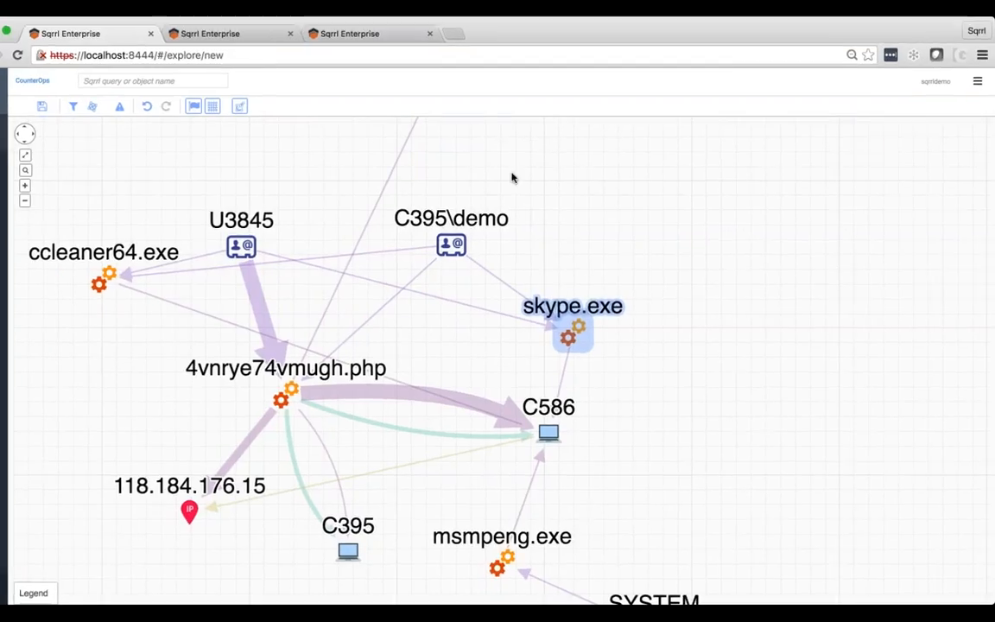
pyautogui.click(302, 373)
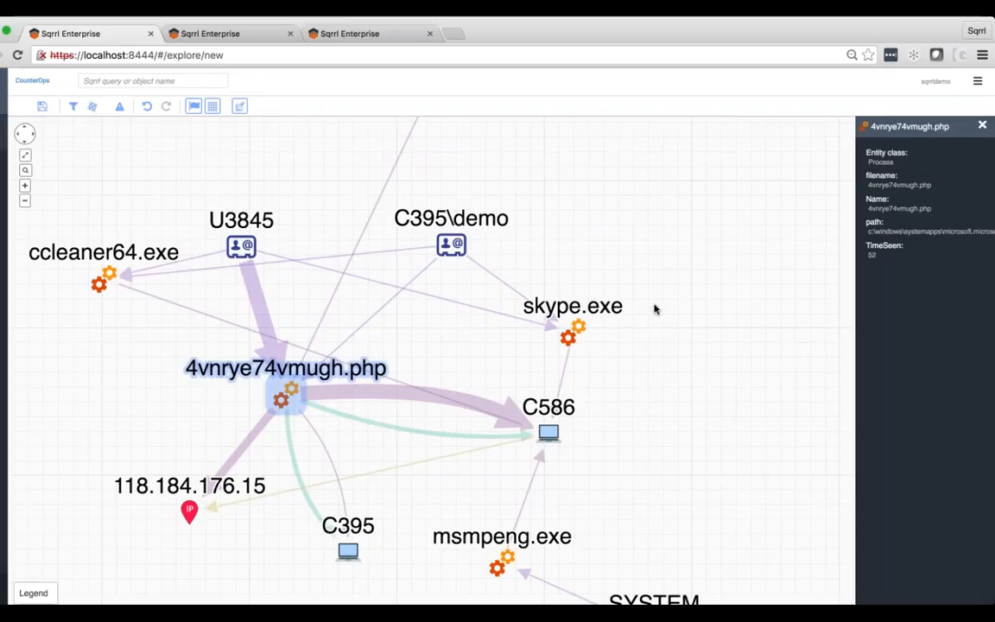
# Look up the entity 4vnrye74vmugh.php, view its profile and open its context graph for exploration.
pyautogui.click(981, 126)
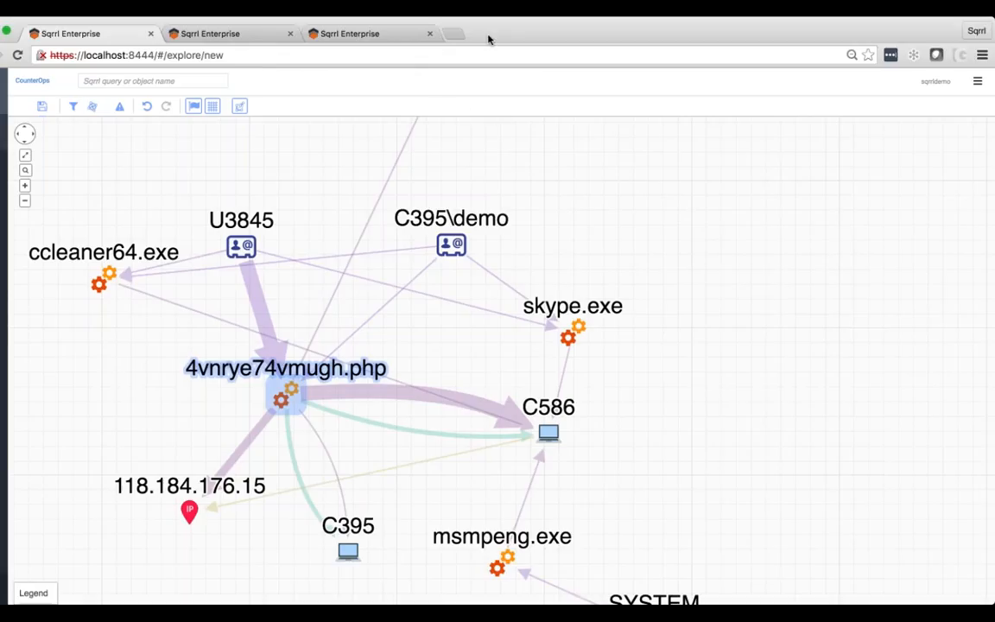
pyautogui.click(141, 83)
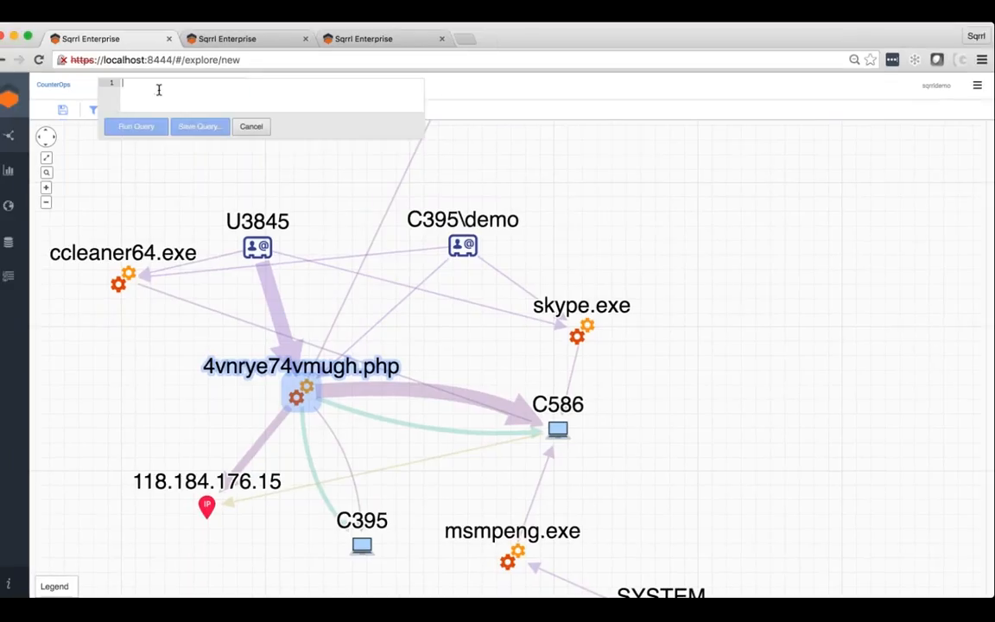
pyautogui.write('4vnrye74vmugh.php')
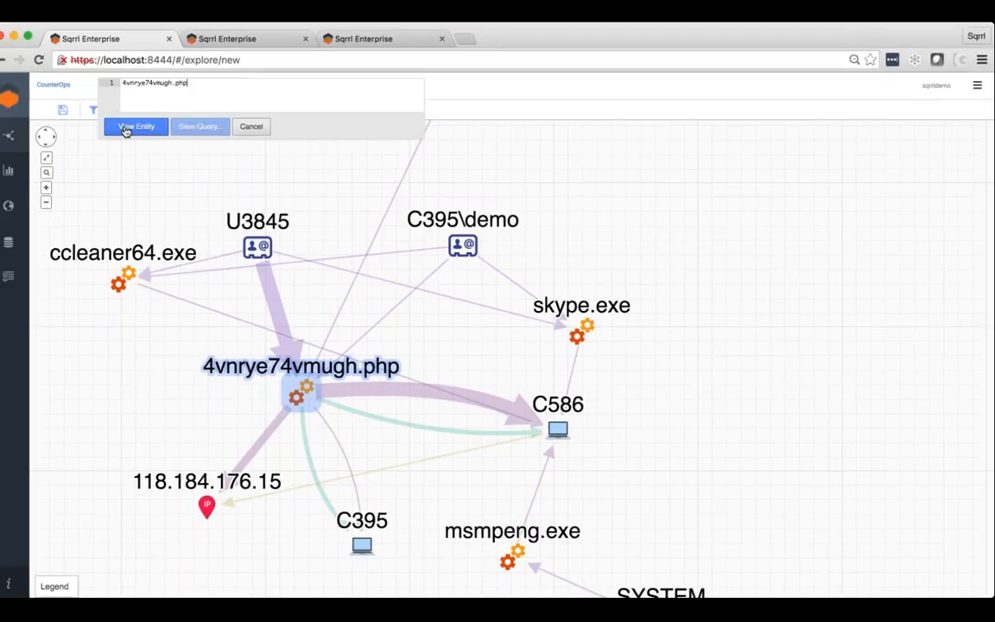
pyautogui.click(129, 127)
pyautogui.click(327, 378)
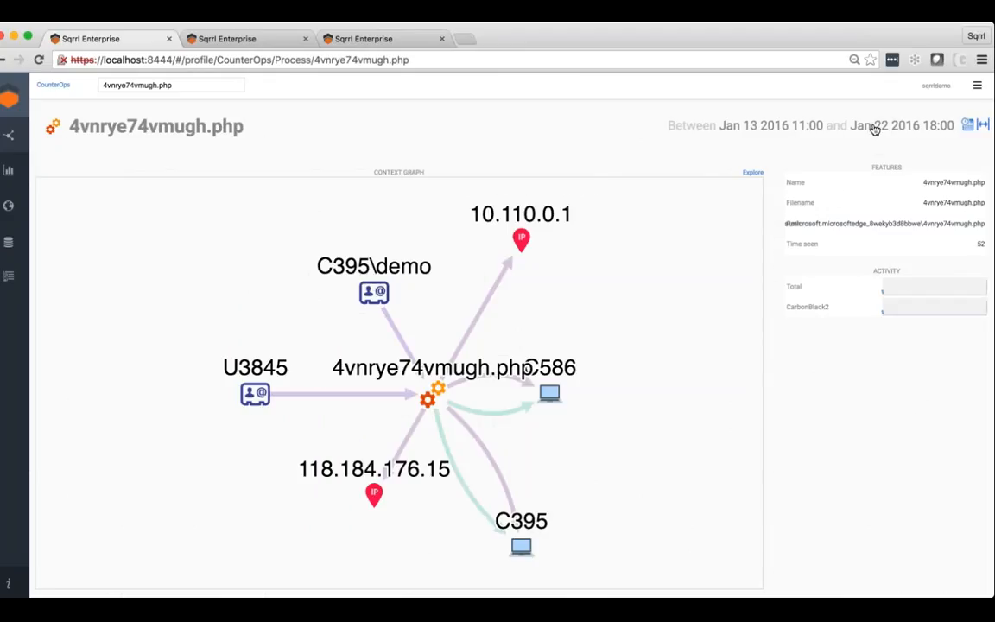
pyautogui.click(752, 174)
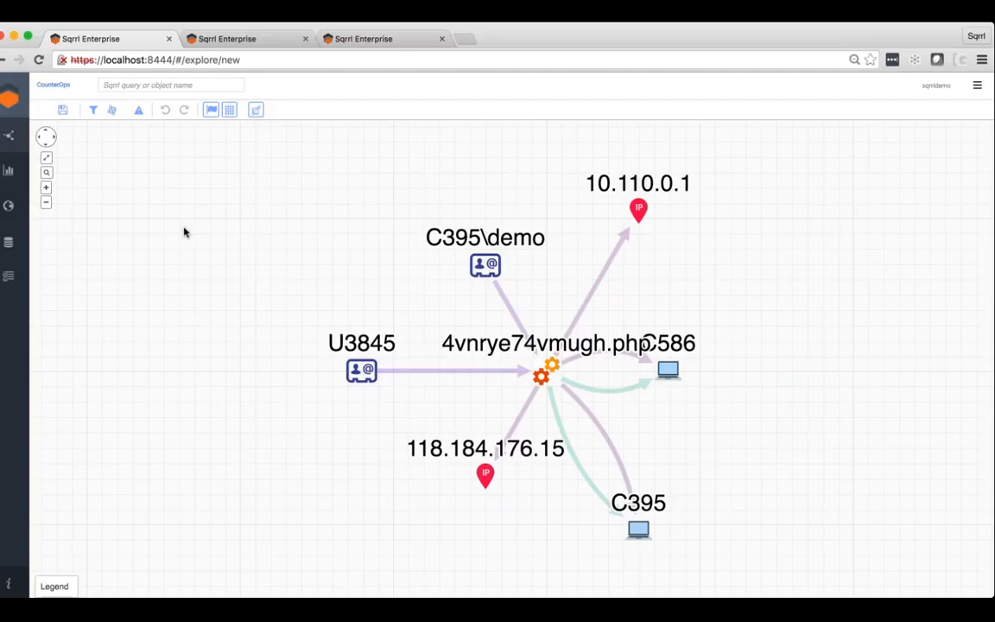
# In the EndPointInvestigation report, open the profile of the 4vnrye74vmugh.php process connected to risky endpoint 118.184.176.15, and return to the reports.
pyautogui.click(262, 45)
pyautogui.click(354, 44)
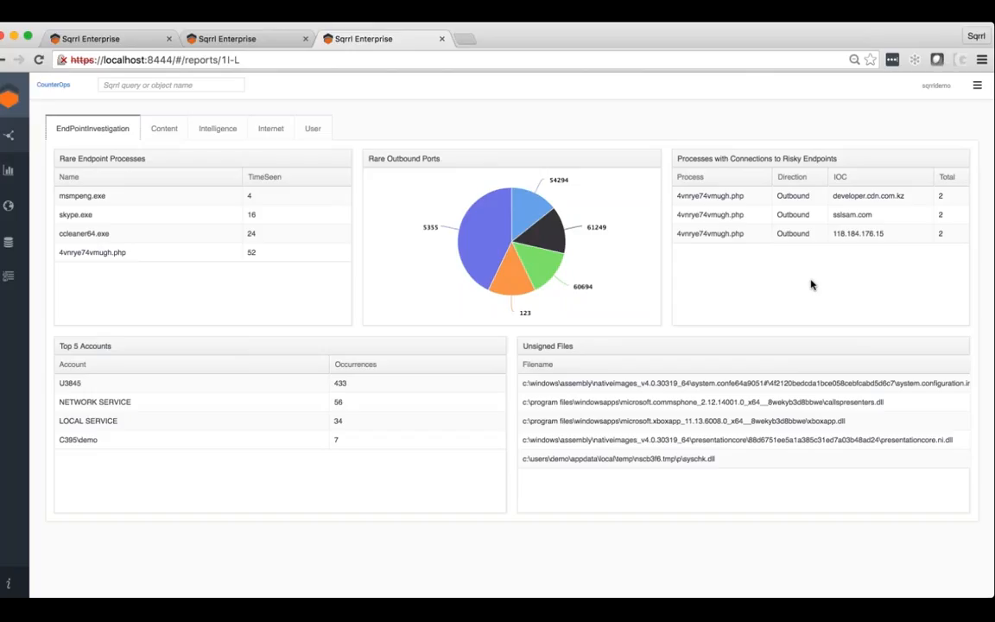
pyautogui.click(715, 235)
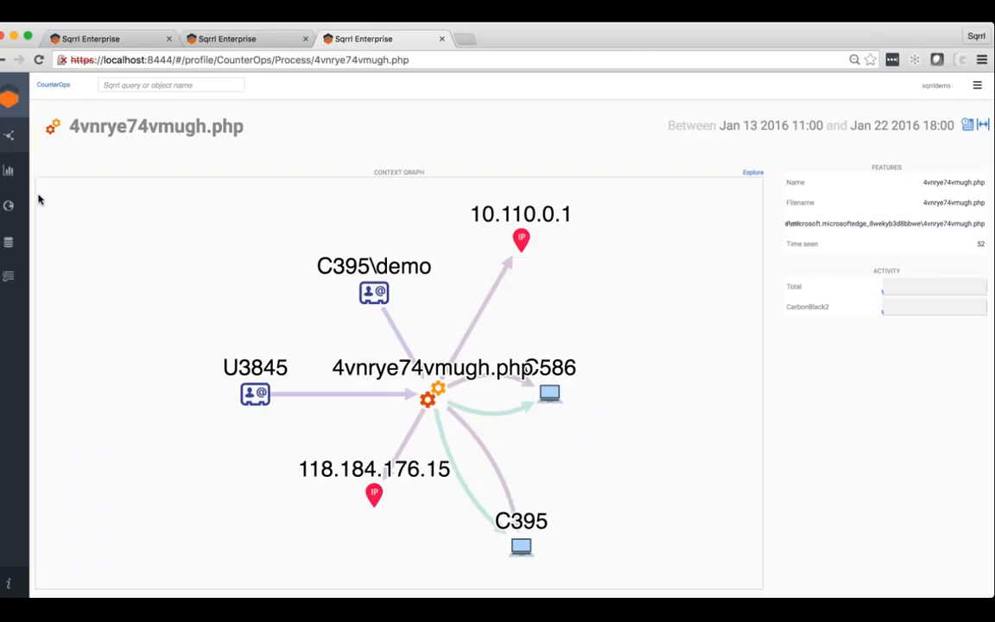
pyautogui.click(12, 175)
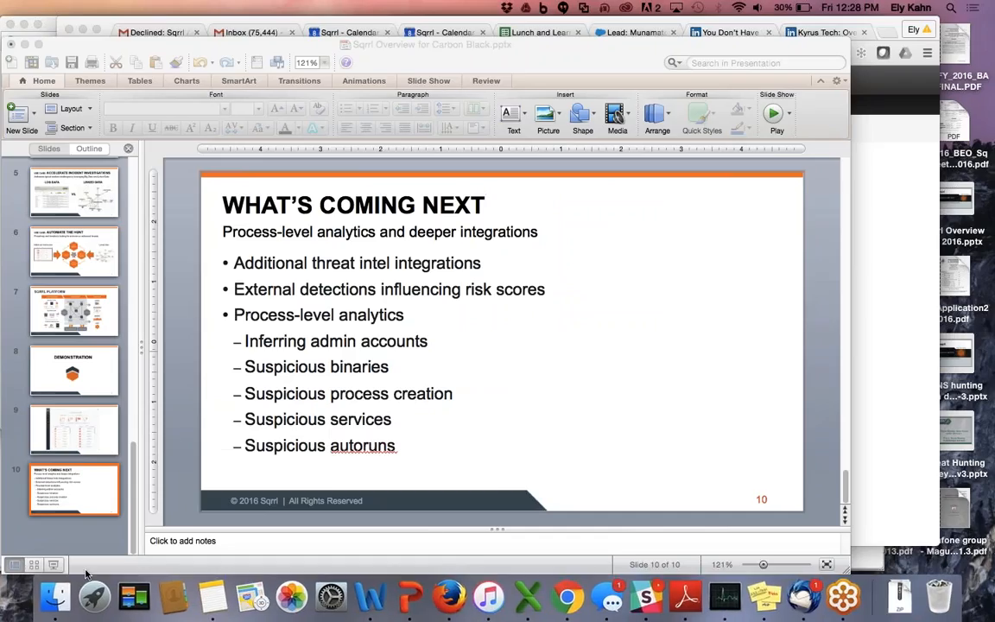
# Switch to the PowerPoint presentation and present slide 10, What's Coming Next, as a full-screen slide show.
pyautogui.click(55, 568)
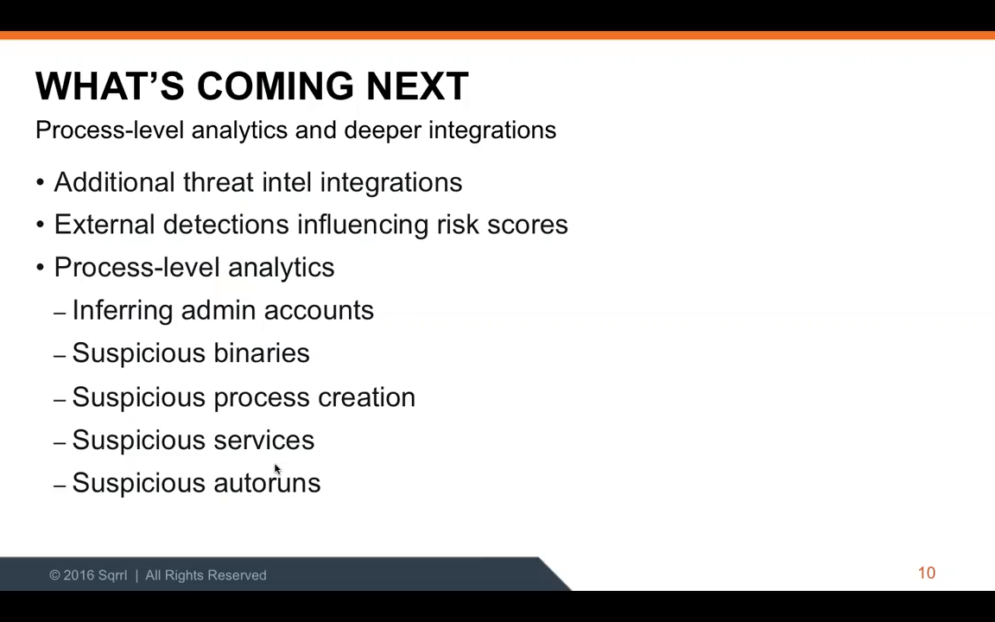